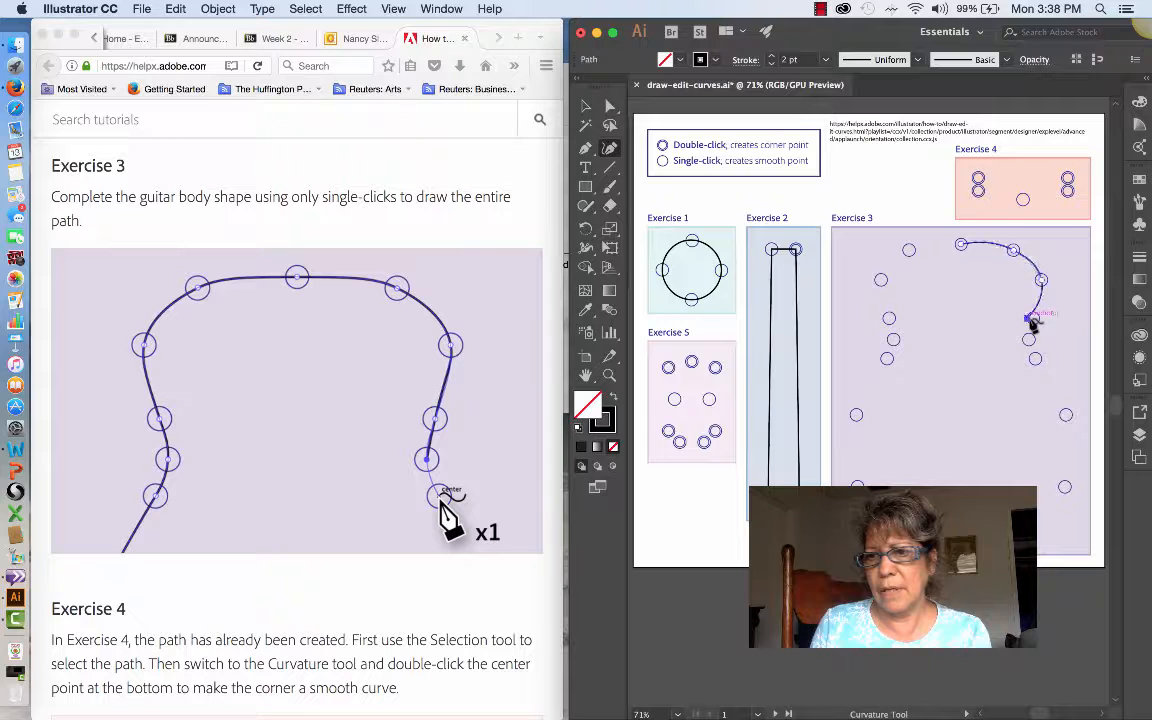
Undo the last misplaced point and continue the Exercise 3 guitar body down its right side with smooth Curvature points on the guide circles
{"action": "key", "text": "super+z"}
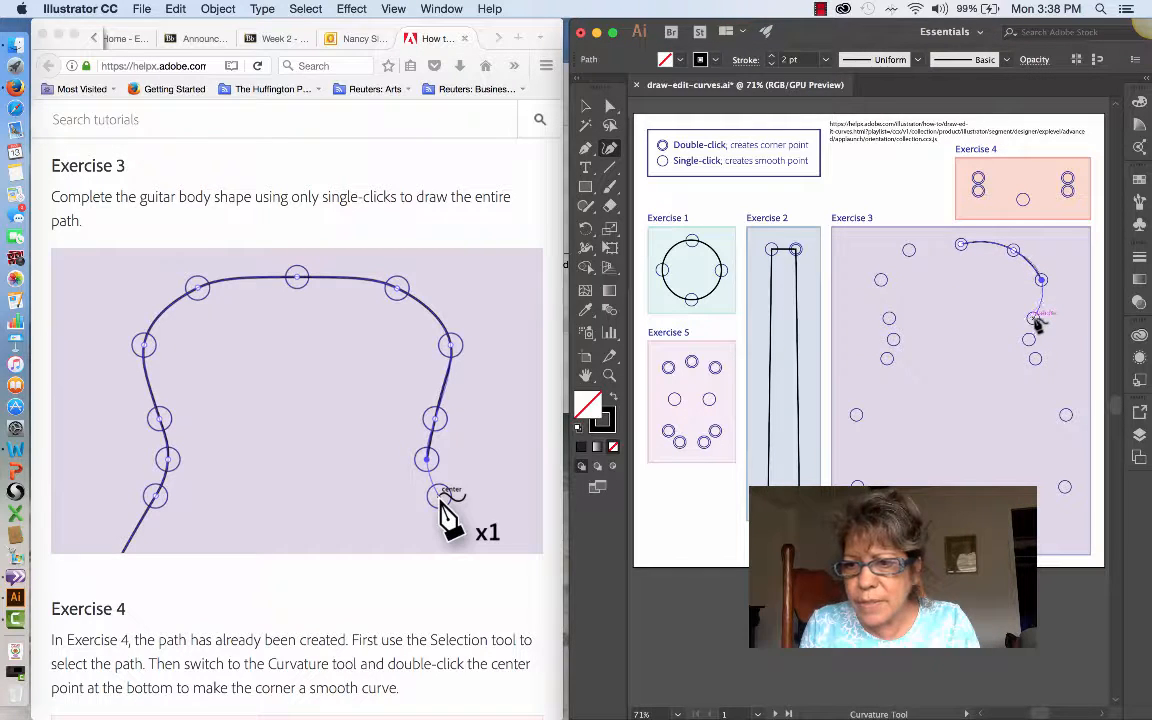
{"action": "left_click", "coordinate": [1033, 318]}
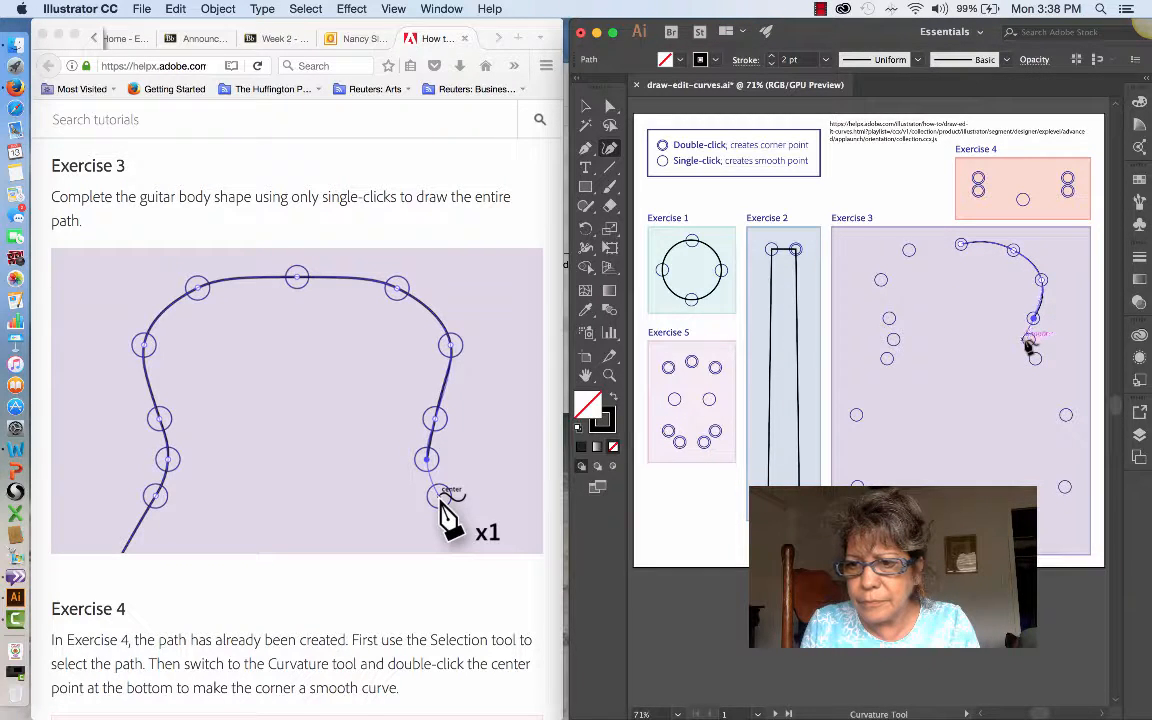
{"action": "left_click", "coordinate": [1029, 339]}
{"action": "left_click", "coordinate": [1035, 358]}
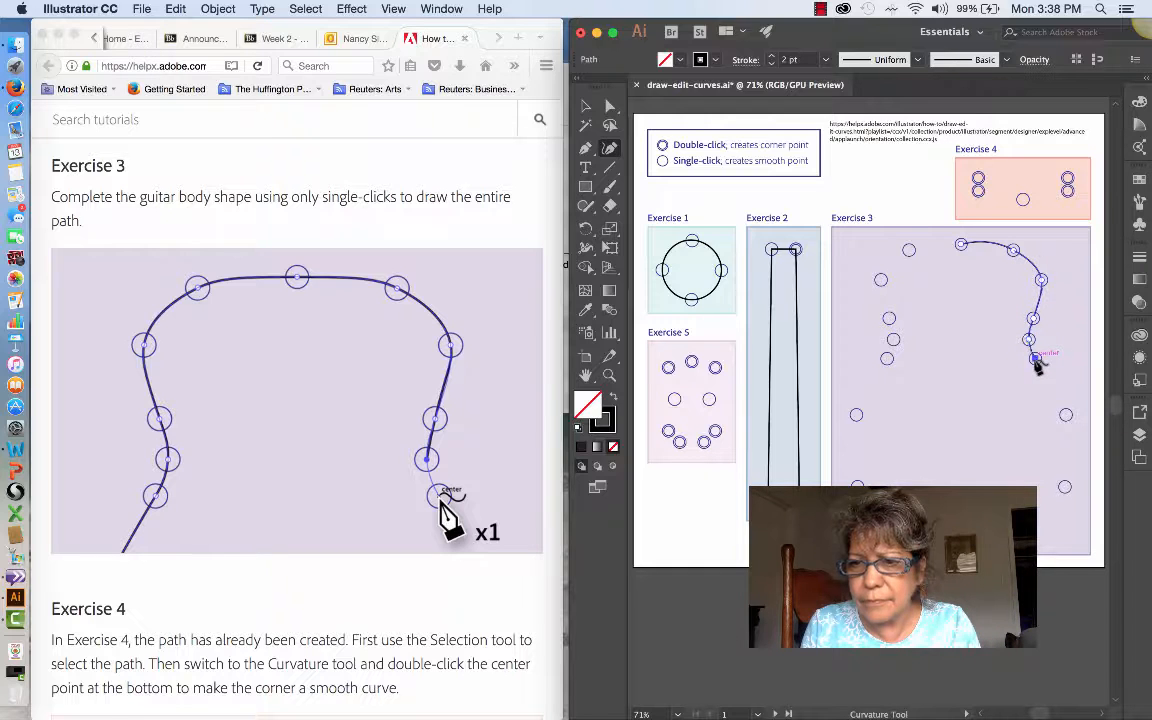
{"action": "left_click", "coordinate": [1066, 416]}
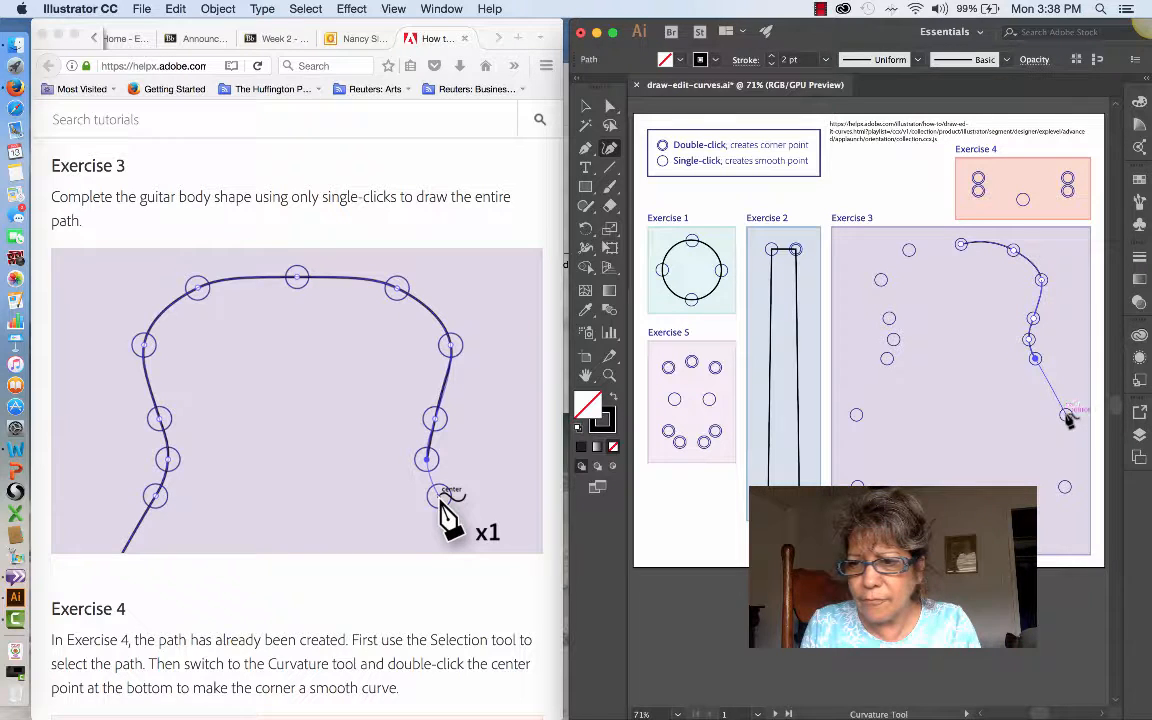
{"action": "left_click", "coordinate": [1065, 488]}
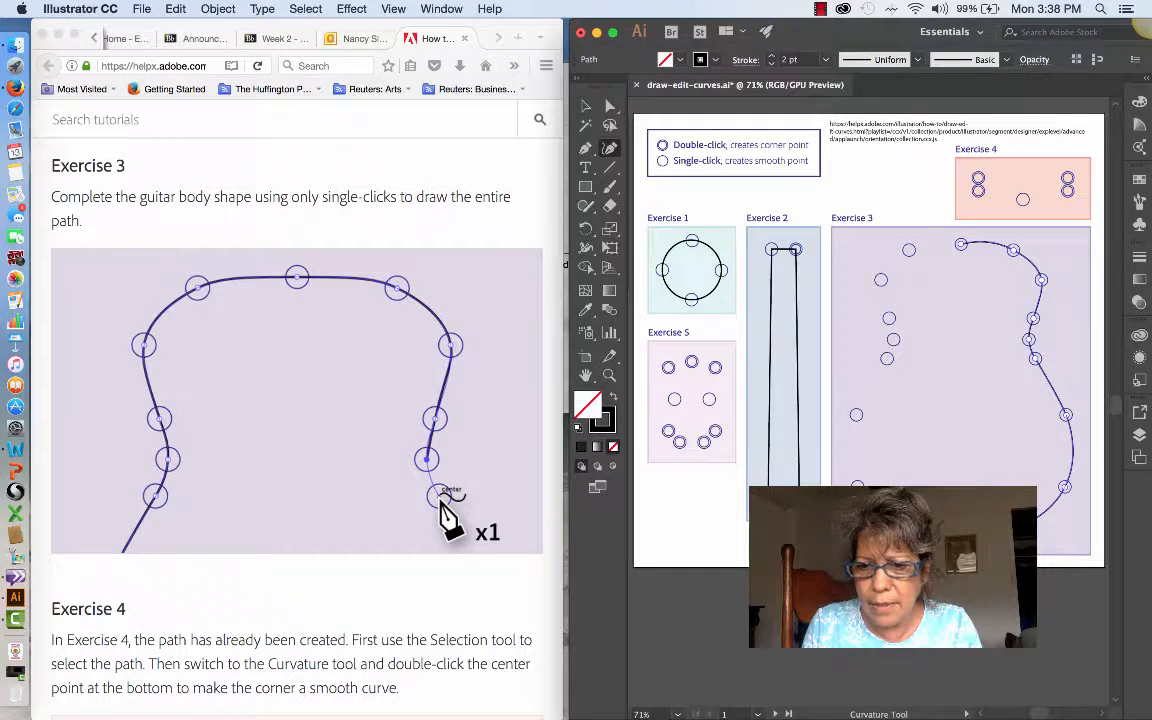
Continue the guitar body up its left side with smooth points on the guide circles and close the path at the top center
{"action": "left_click", "coordinate": [860, 484]}
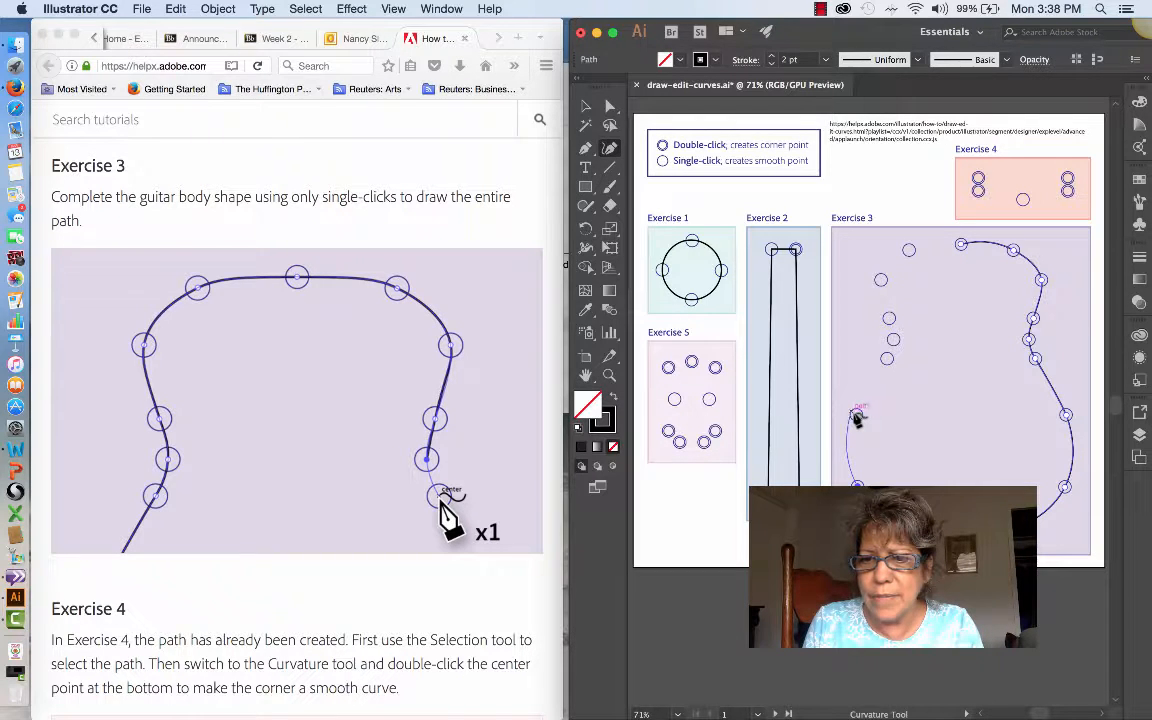
{"action": "left_click", "coordinate": [857, 415]}
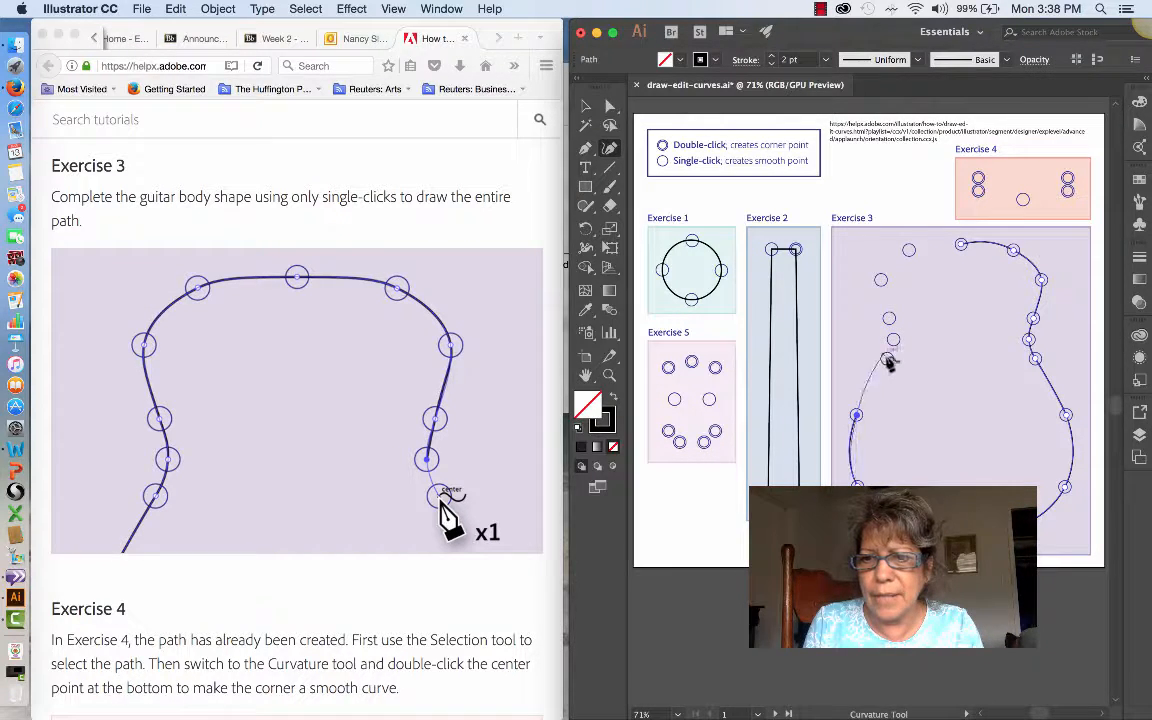
{"action": "left_click", "coordinate": [888, 357]}
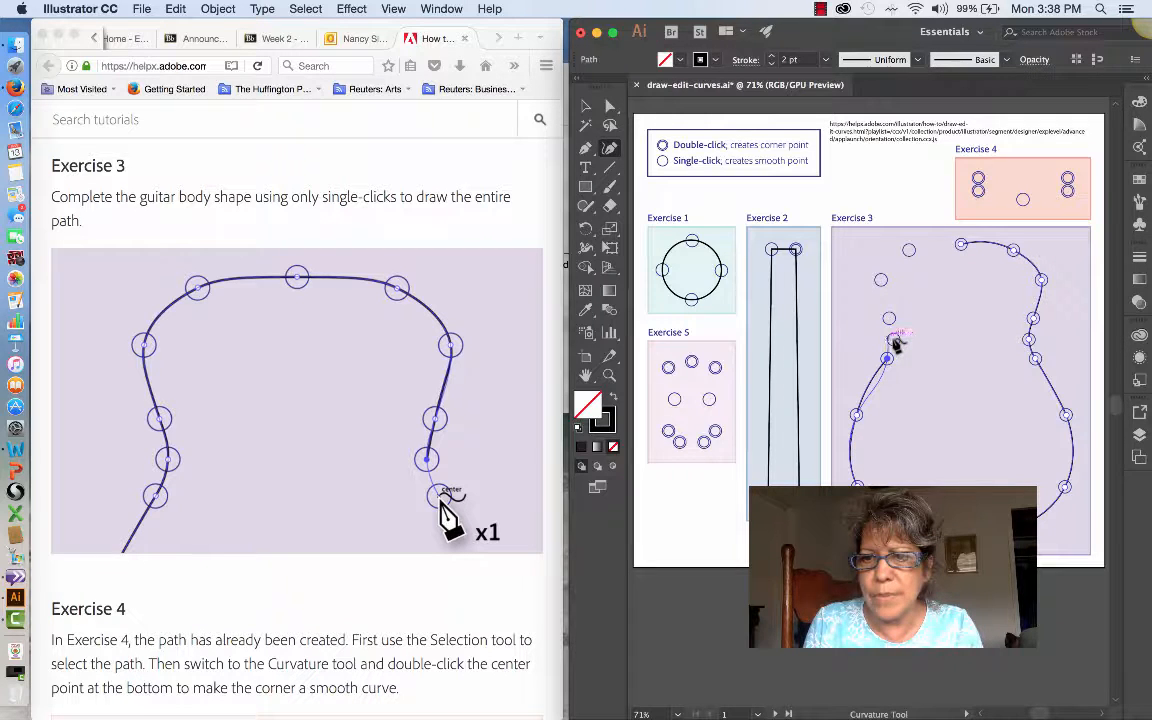
{"action": "left_click", "coordinate": [894, 341]}
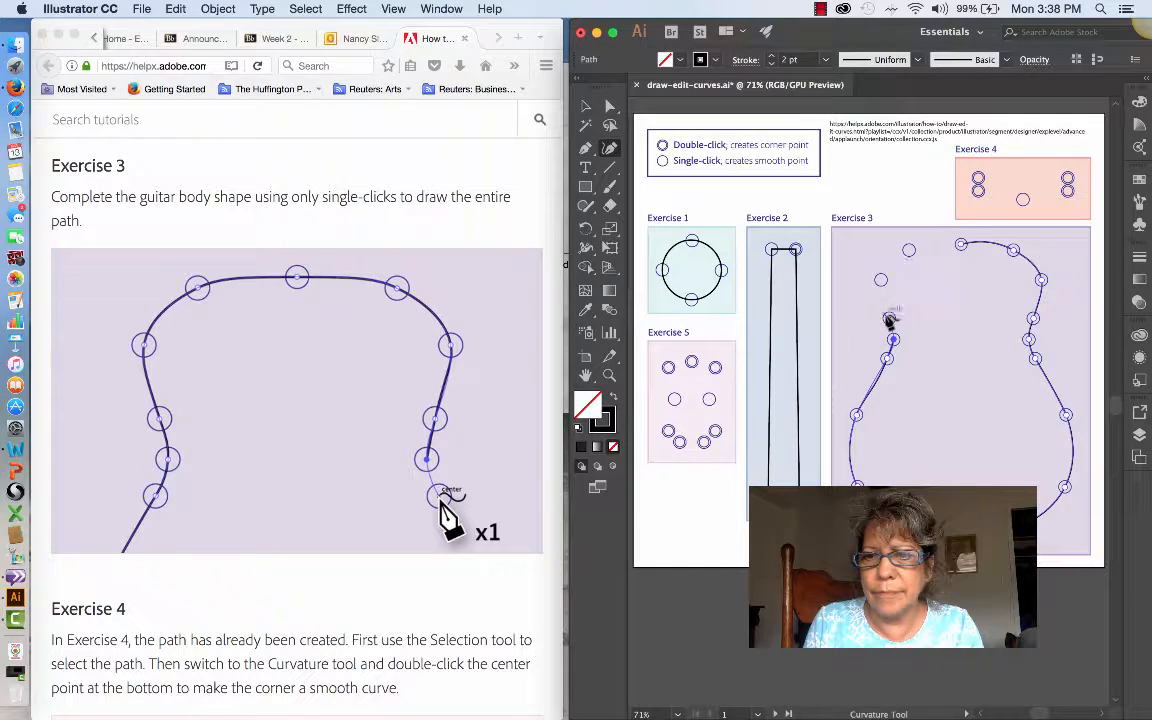
{"action": "left_click", "coordinate": [890, 319]}
{"action": "left_click", "coordinate": [890, 320]}
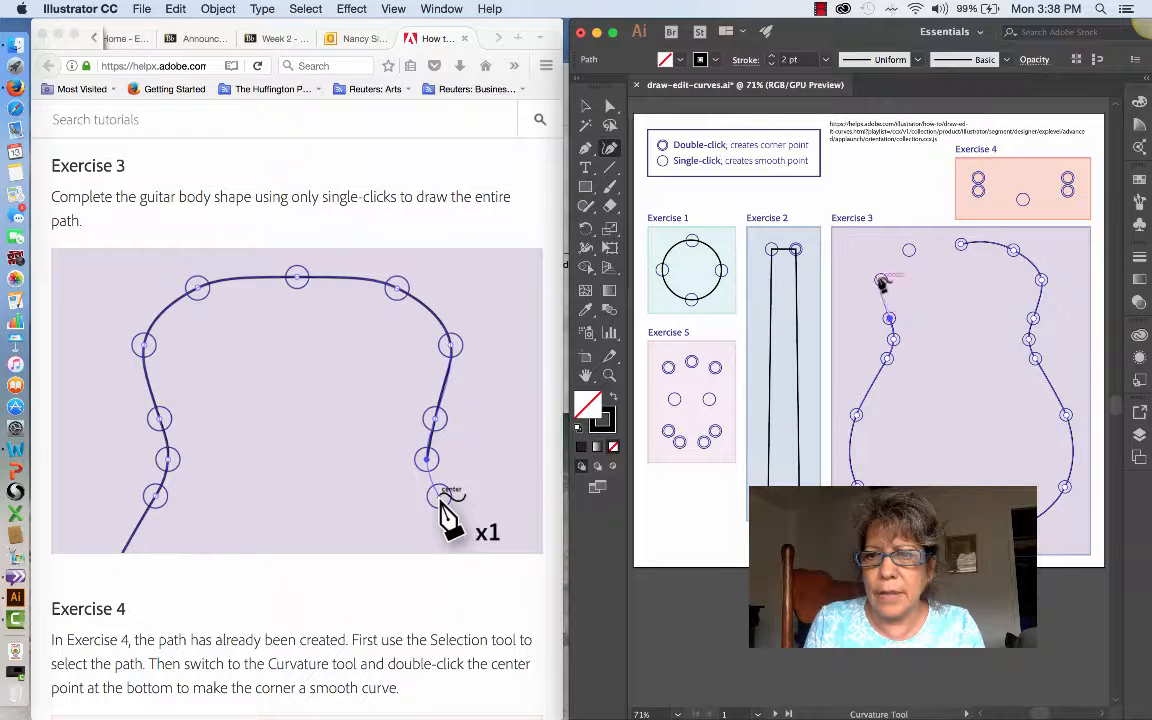
{"action": "left_click", "coordinate": [881, 281]}
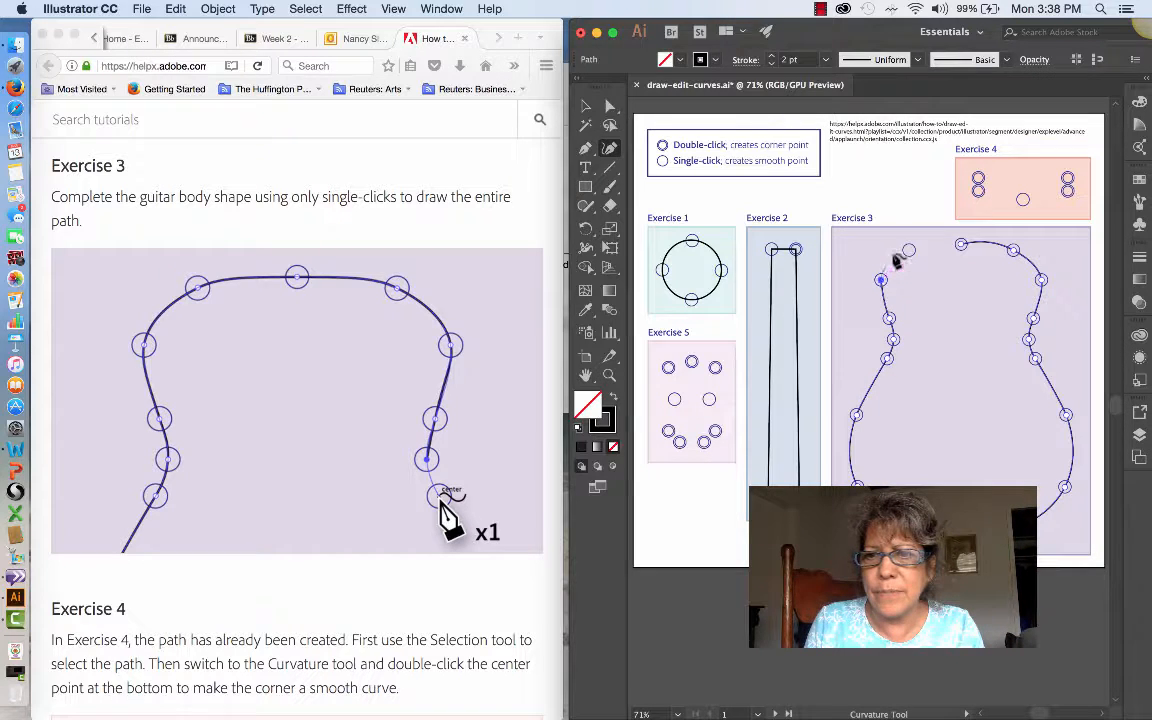
{"action": "left_click", "coordinate": [909, 251]}
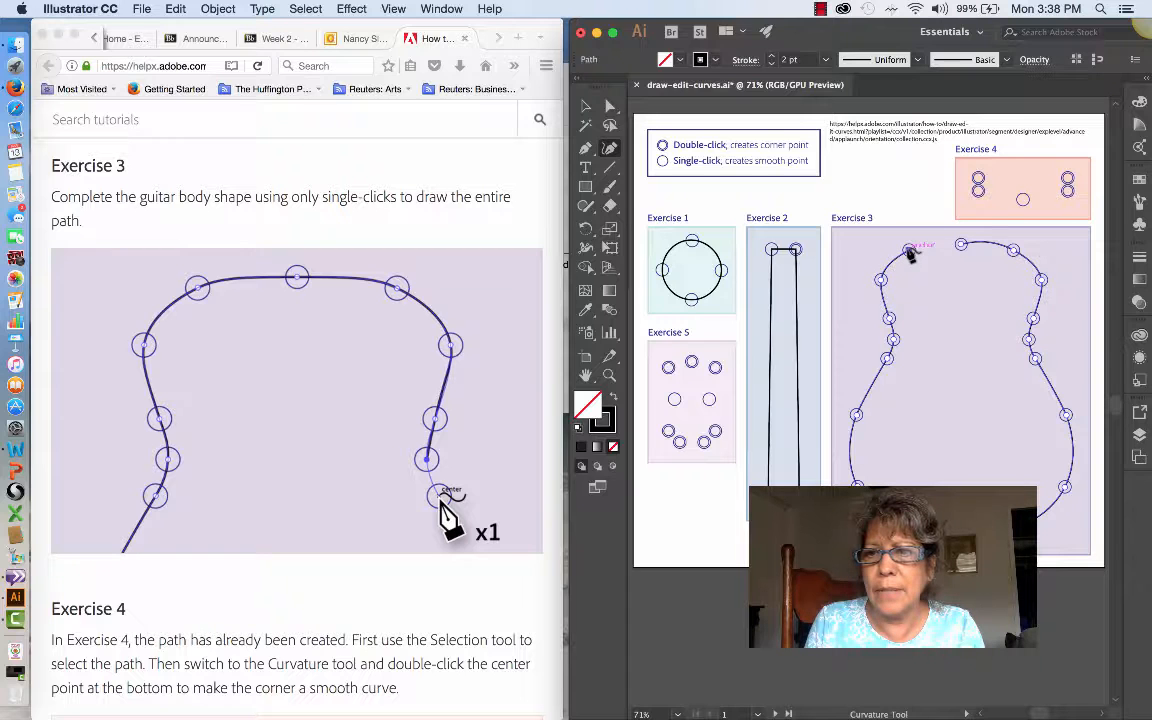
{"action": "left_click", "coordinate": [962, 246]}
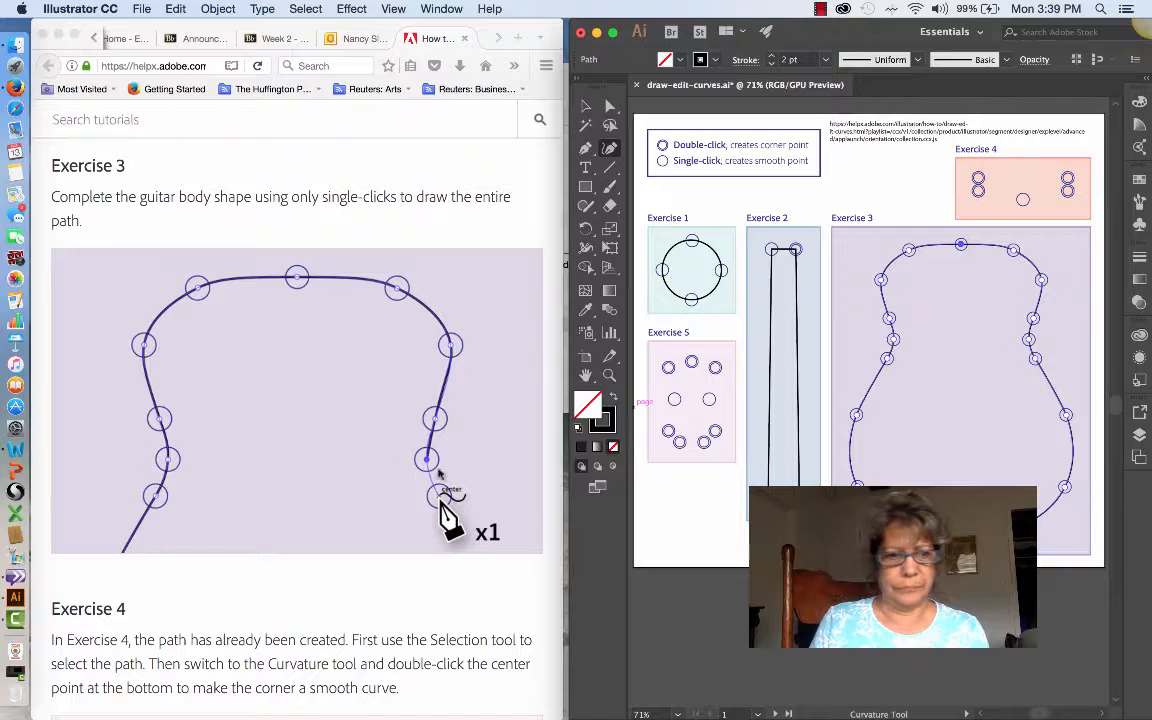
Draw a closed straight-sided path through the five Exercise 4 guide circles with corner points
{"action": "scroll", "coordinate": [558, 380], "scroll_direction": "down", "scroll_amount": 1}
{"action": "scroll", "coordinate": [437, 476], "scroll_direction": "down", "scroll_amount": 5}
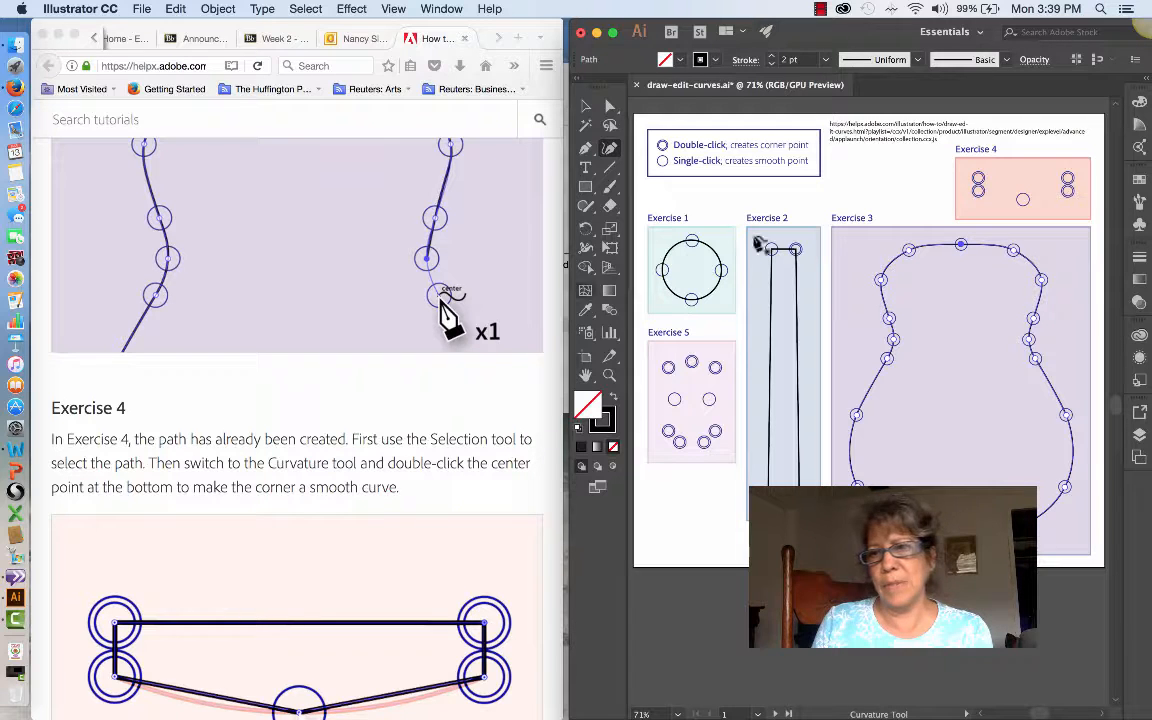
{"action": "left_click", "coordinate": [979, 177]}
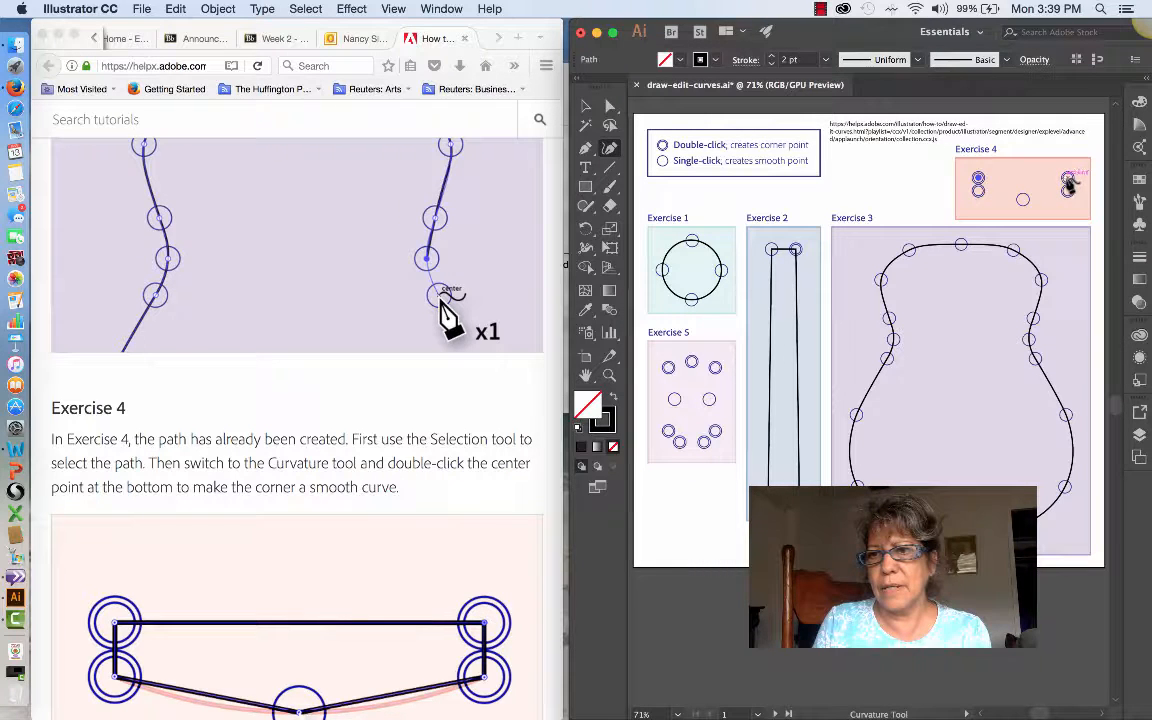
{"action": "left_click", "coordinate": [1068, 178]}
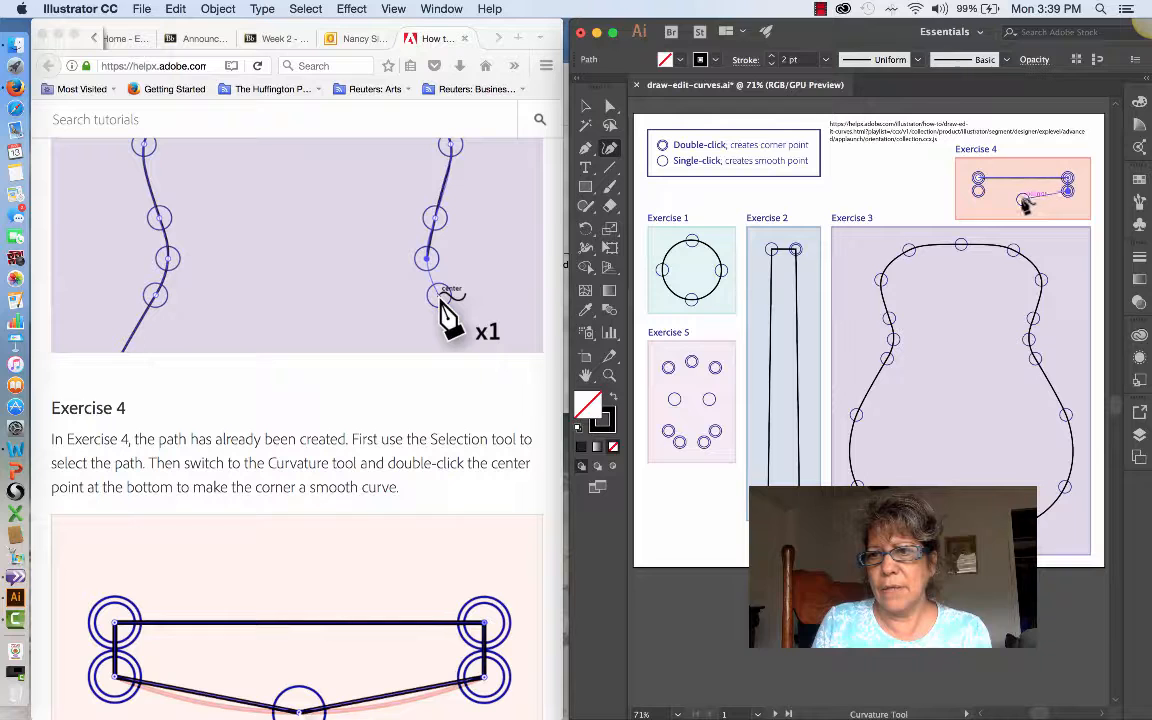
{"action": "left_click", "coordinate": [1023, 200]}
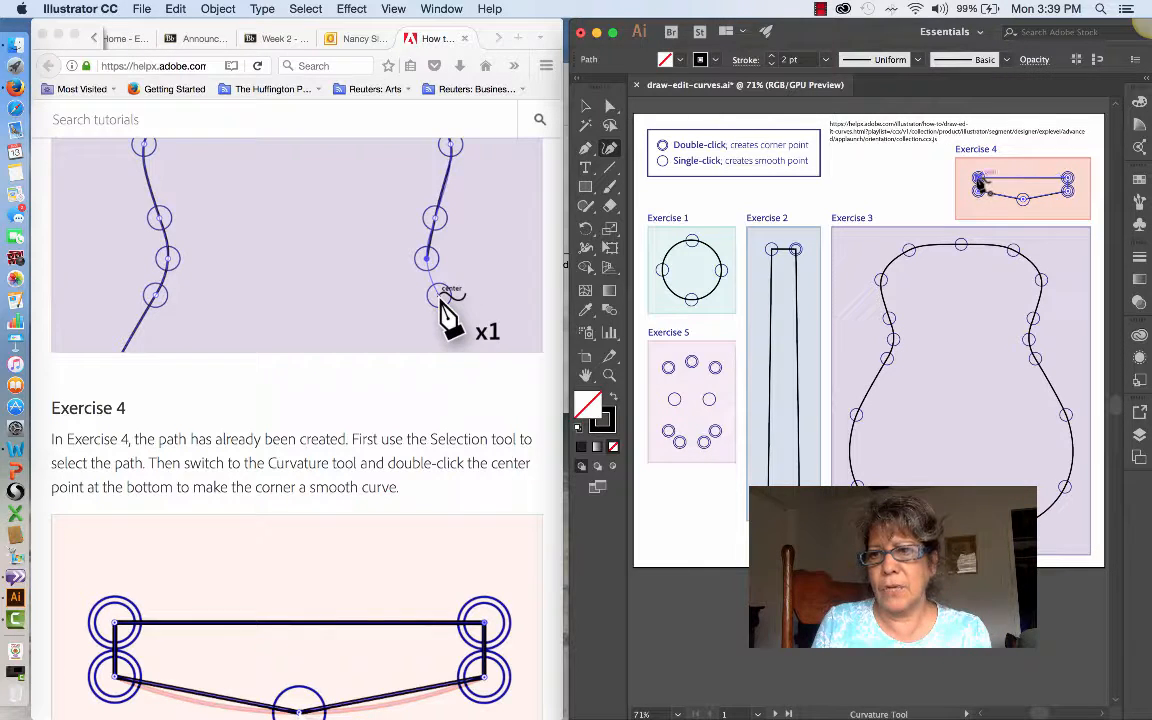
{"action": "left_click", "coordinate": [978, 180]}
Convert the bottom center corner of the Exercise 4 path into a smooth curve with the Curvature tool
{"action": "scroll", "coordinate": [386, 413], "scroll_direction": "down", "scroll_amount": 3}
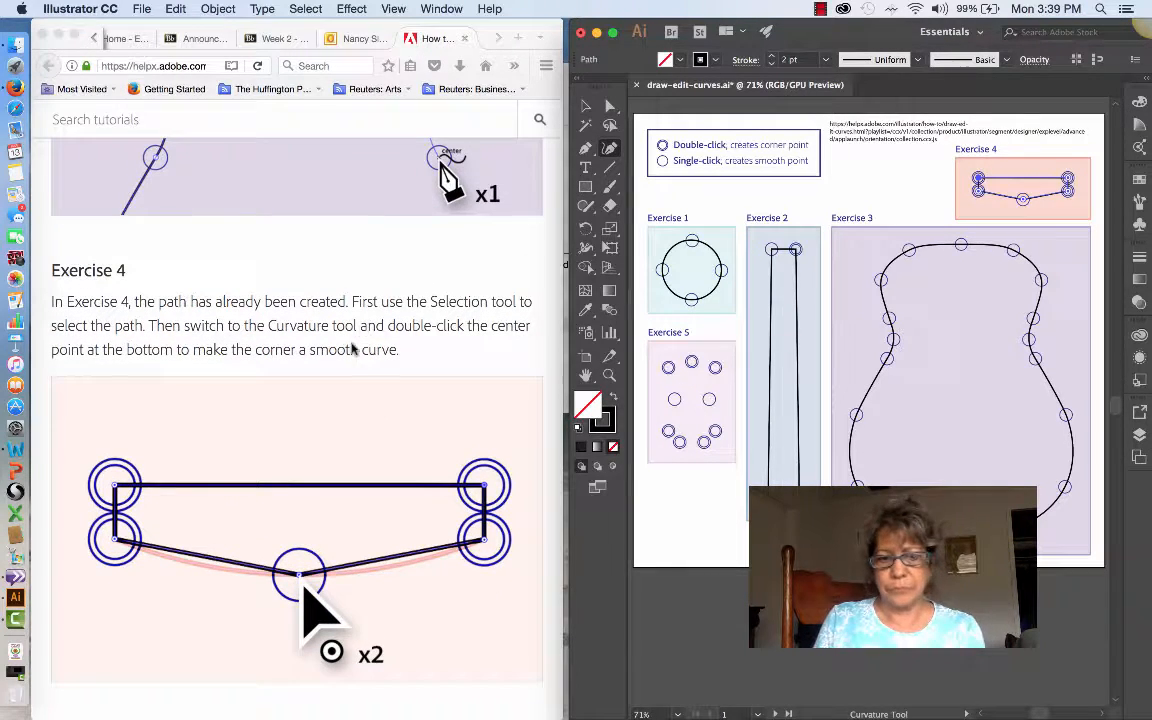
{"action": "left_click", "coordinate": [587, 108]}
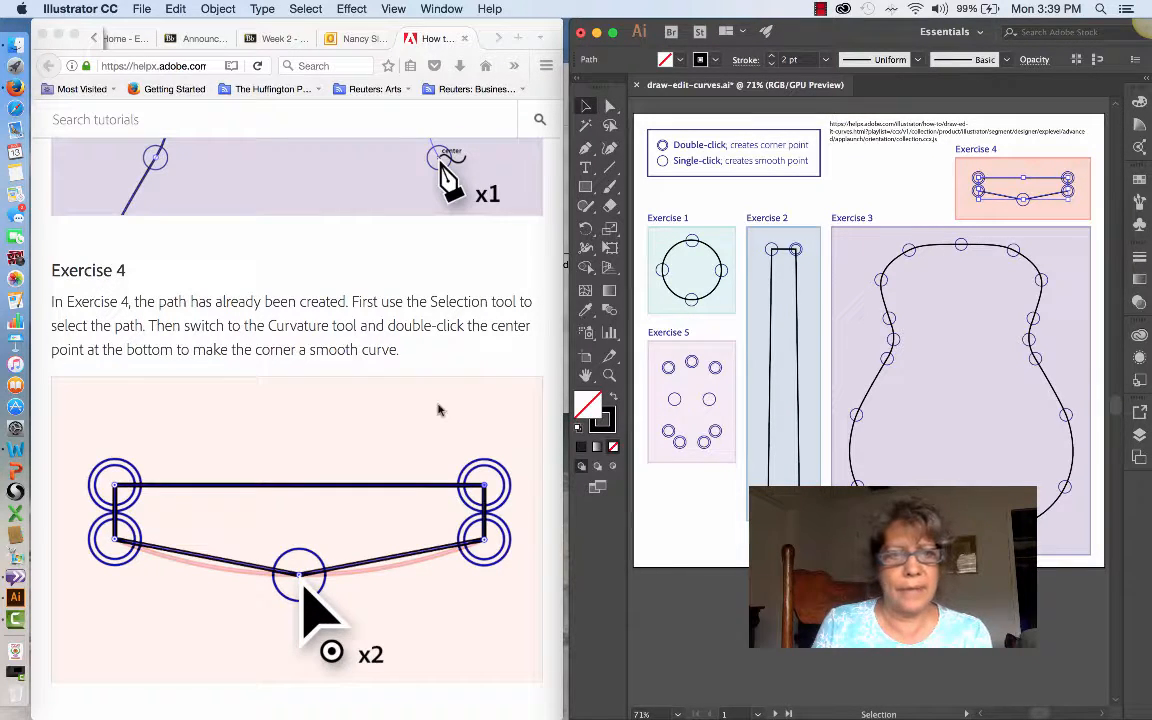
{"action": "left_click", "coordinate": [612, 149]}
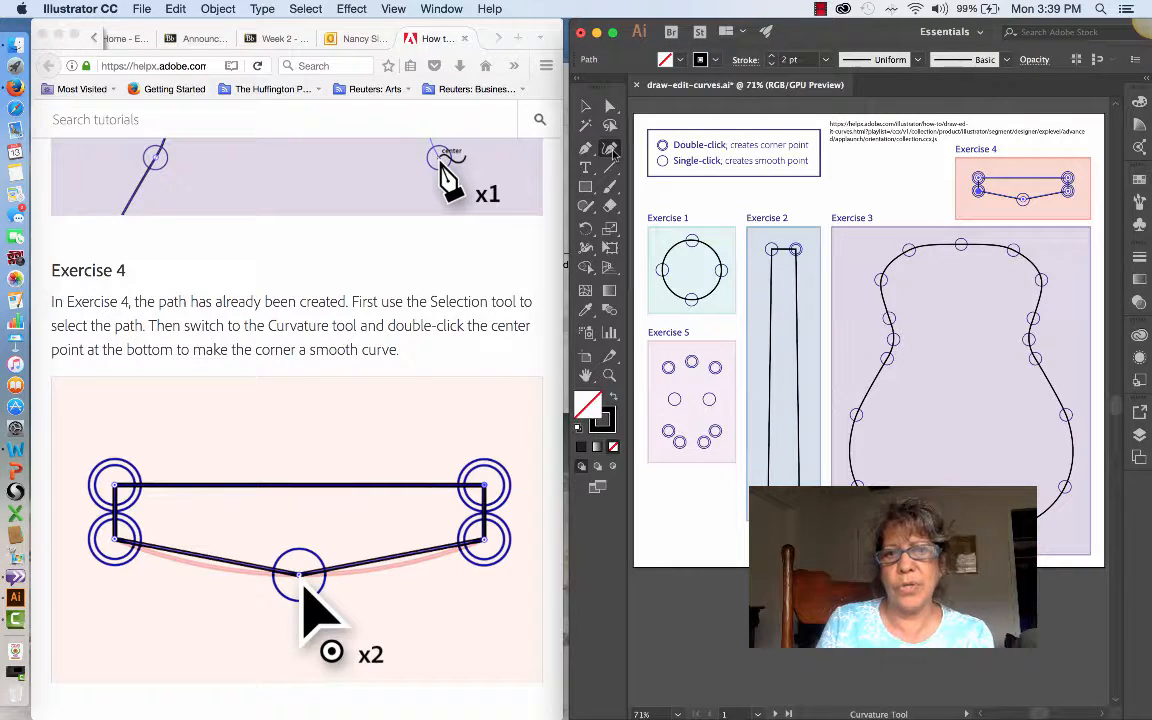
{"action": "double_click", "coordinate": [1023, 200]}
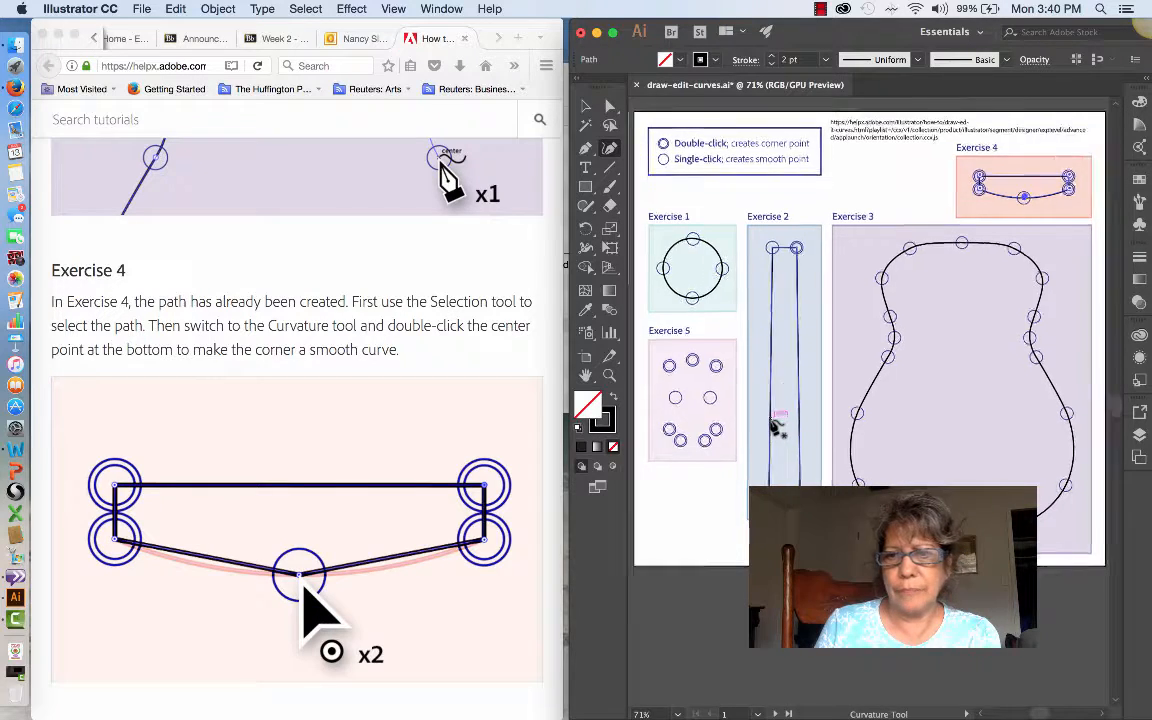
Draw the Exercise 5 path from the top center down the right side and along the bottom, with a smooth point at the single circle
{"action": "scroll", "coordinate": [773, 427], "scroll_direction": "down", "scroll_amount": 3}
{"action": "scroll", "coordinate": [451, 522], "scroll_direction": "down", "scroll_amount": 8}
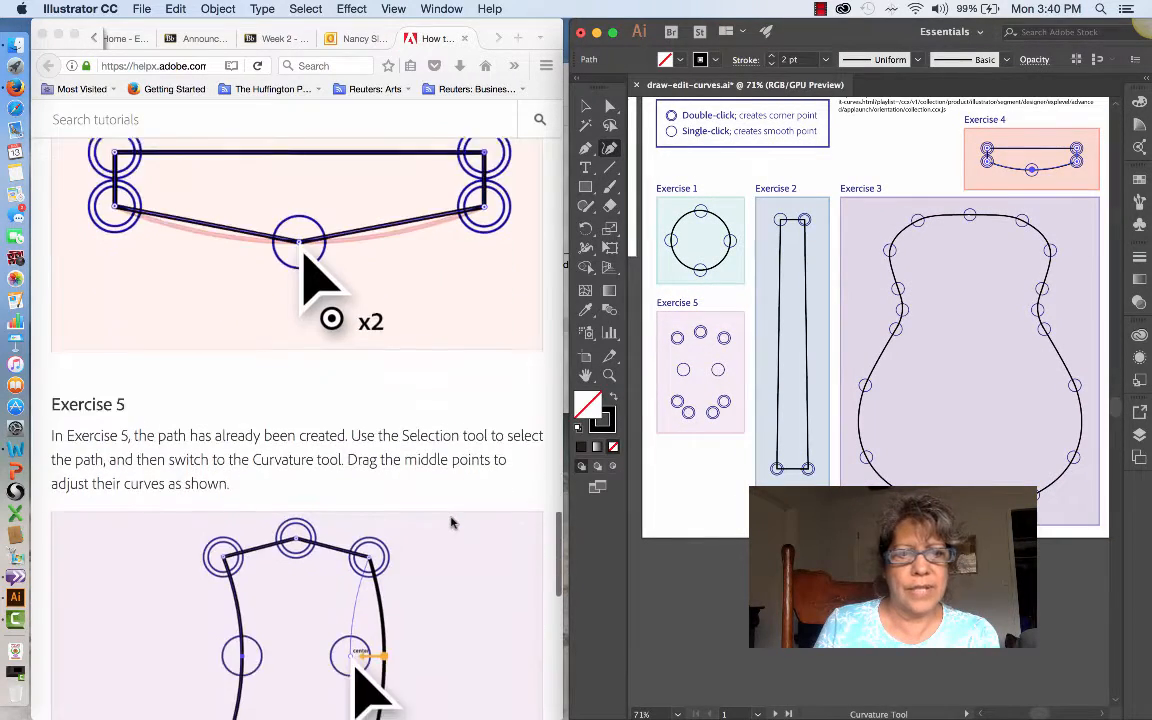
{"action": "scroll", "coordinate": [451, 522], "scroll_direction": "down", "scroll_amount": 2}
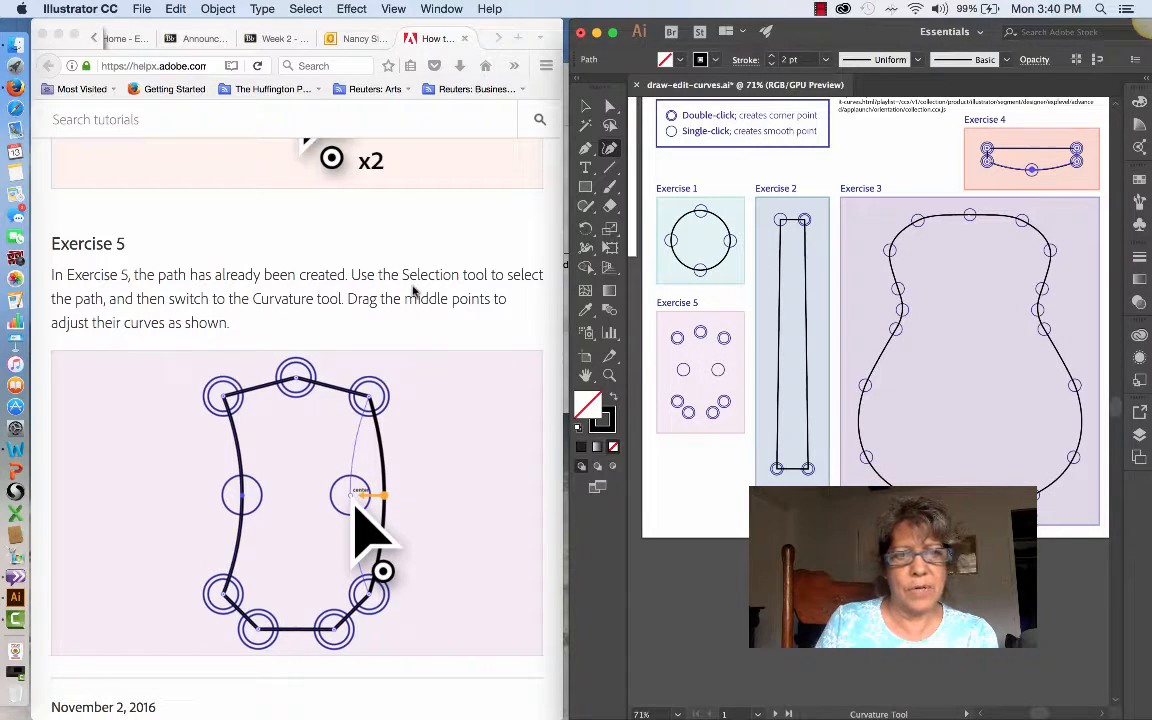
{"action": "left_click", "coordinate": [701, 333]}
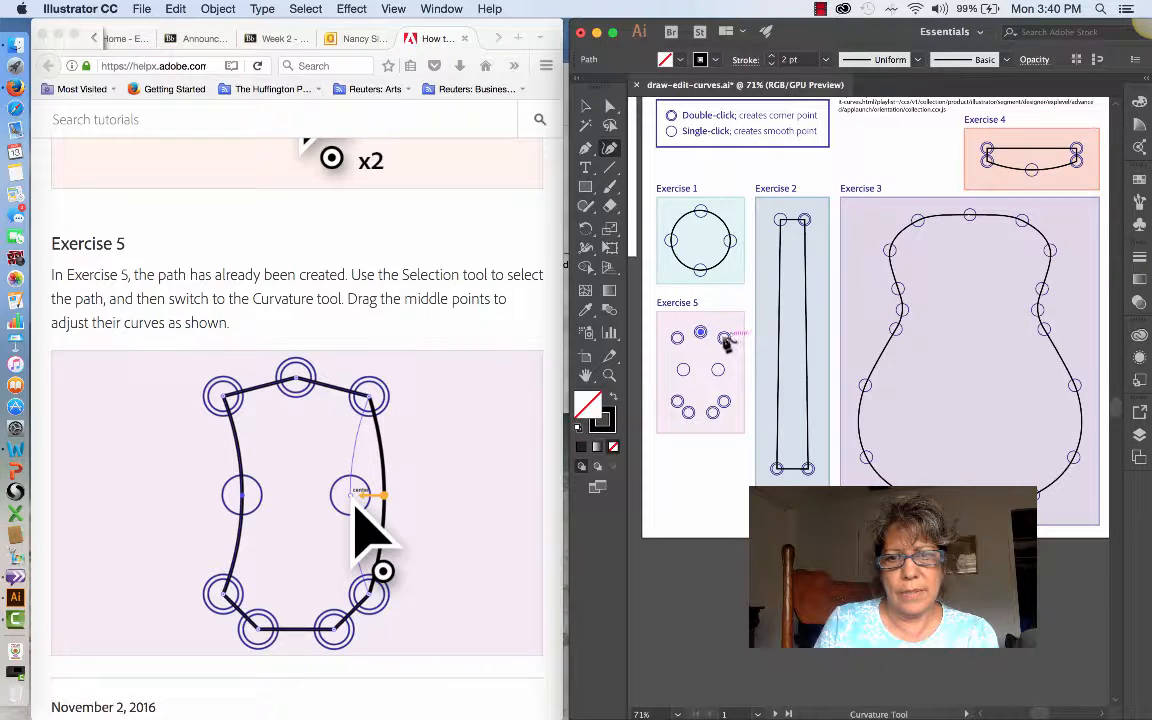
{"action": "left_click", "coordinate": [724, 337]}
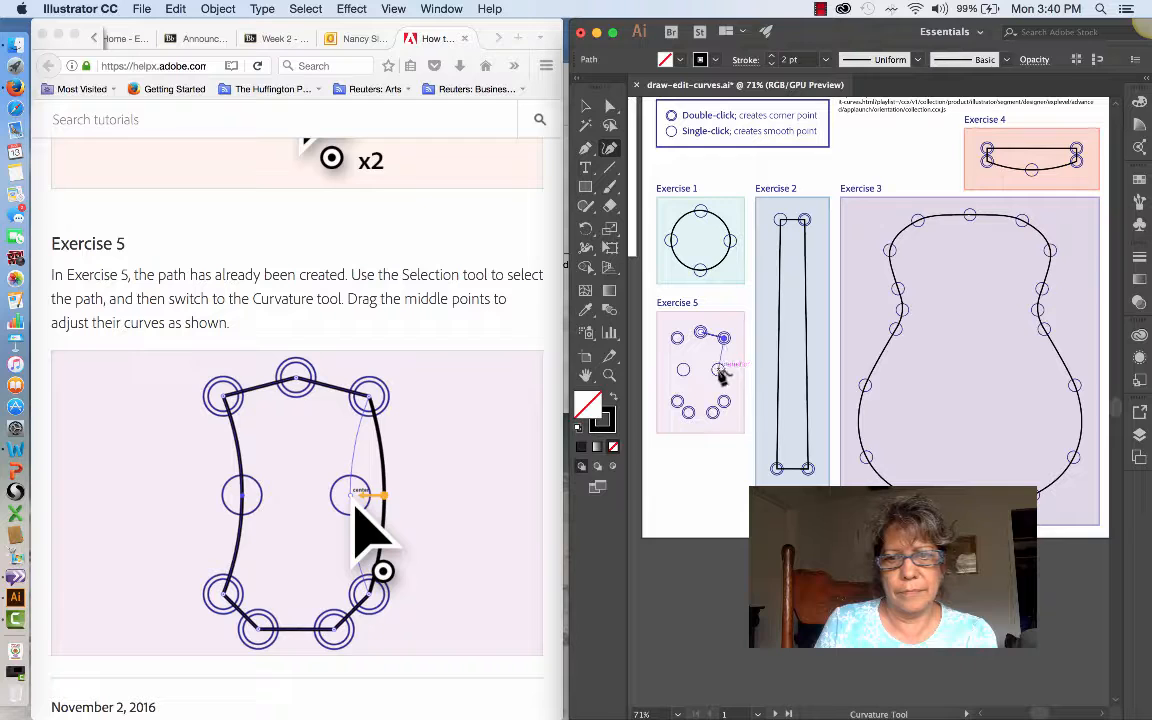
{"action": "left_click", "coordinate": [718, 370]}
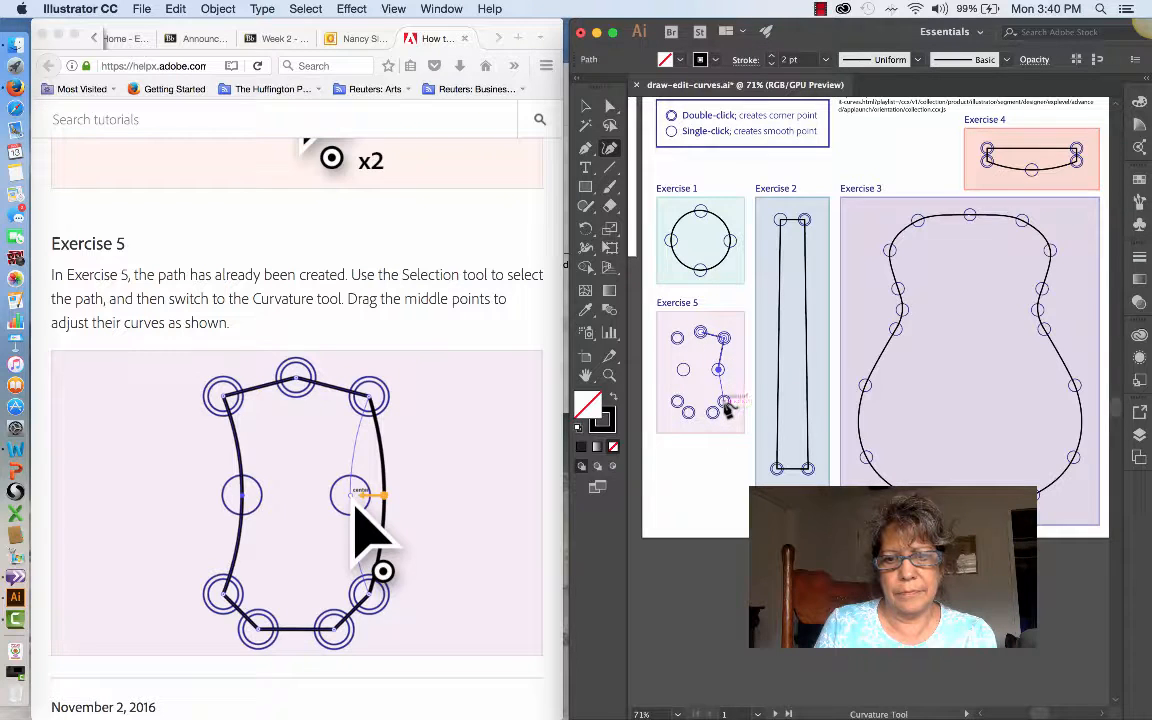
{"action": "left_click", "coordinate": [724, 402]}
{"action": "left_click", "coordinate": [712, 413]}
{"action": "left_click", "coordinate": [688, 412]}
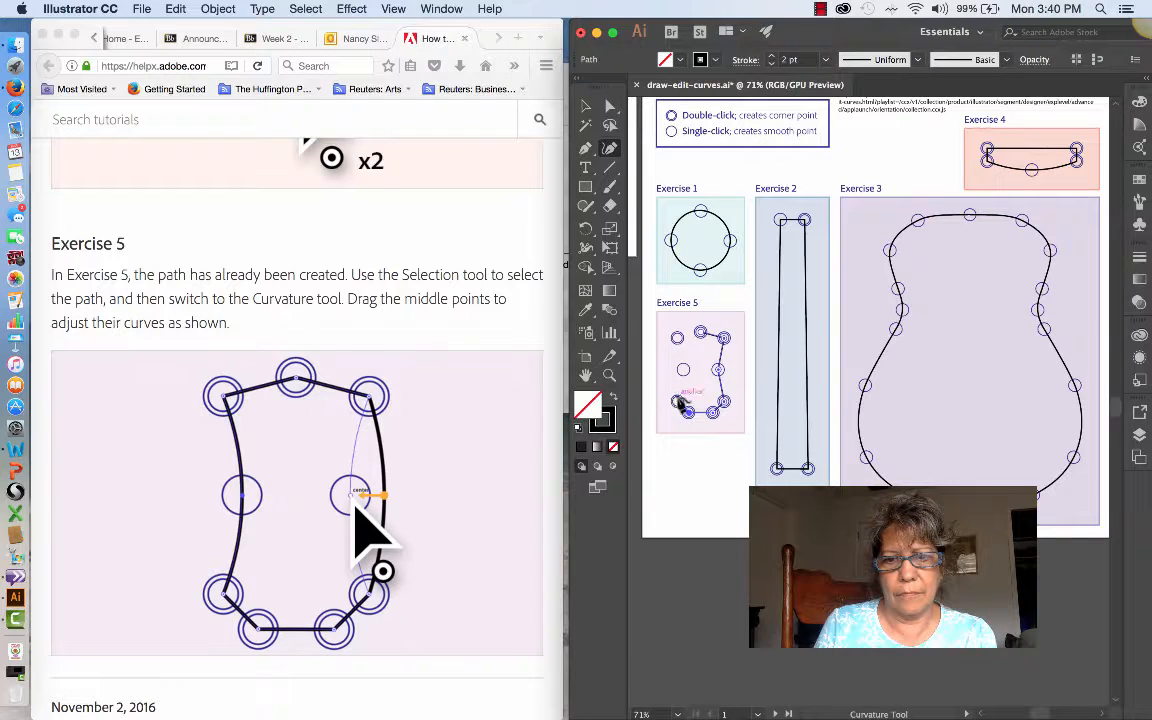
Continue the Exercise 5 path up its left side through the remaining guide circles and close it at the top center
{"action": "left_click", "coordinate": [679, 403]}
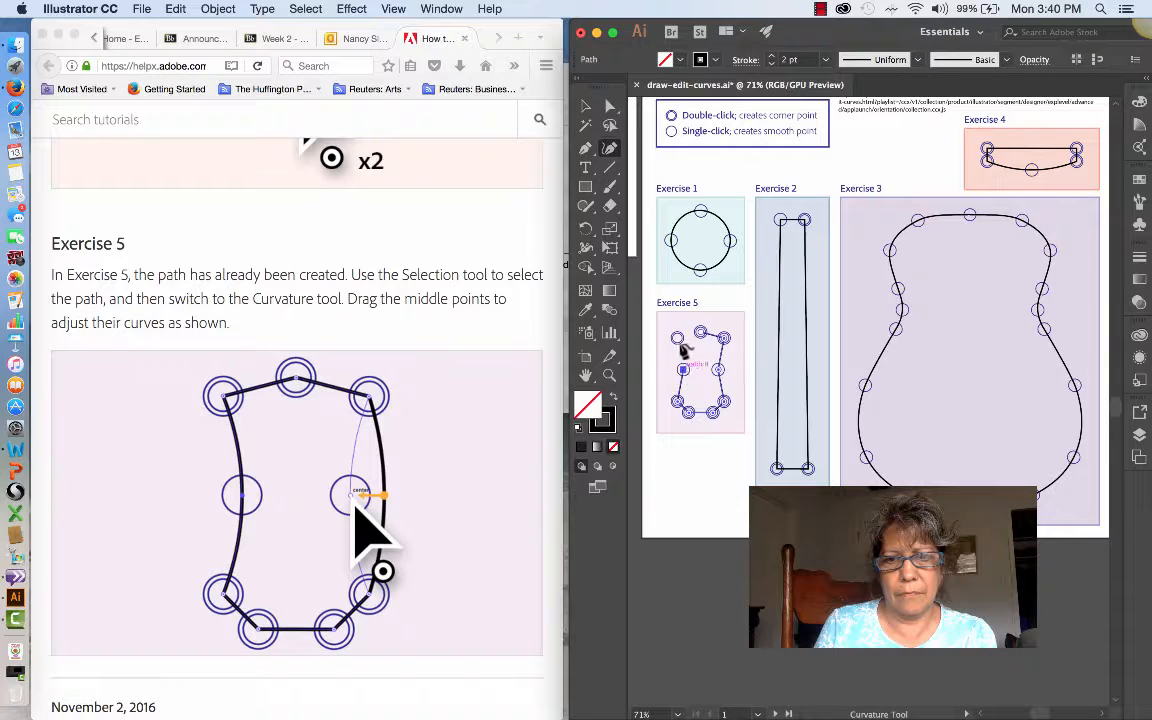
{"action": "left_click", "coordinate": [683, 370]}
{"action": "left_click", "coordinate": [678, 338]}
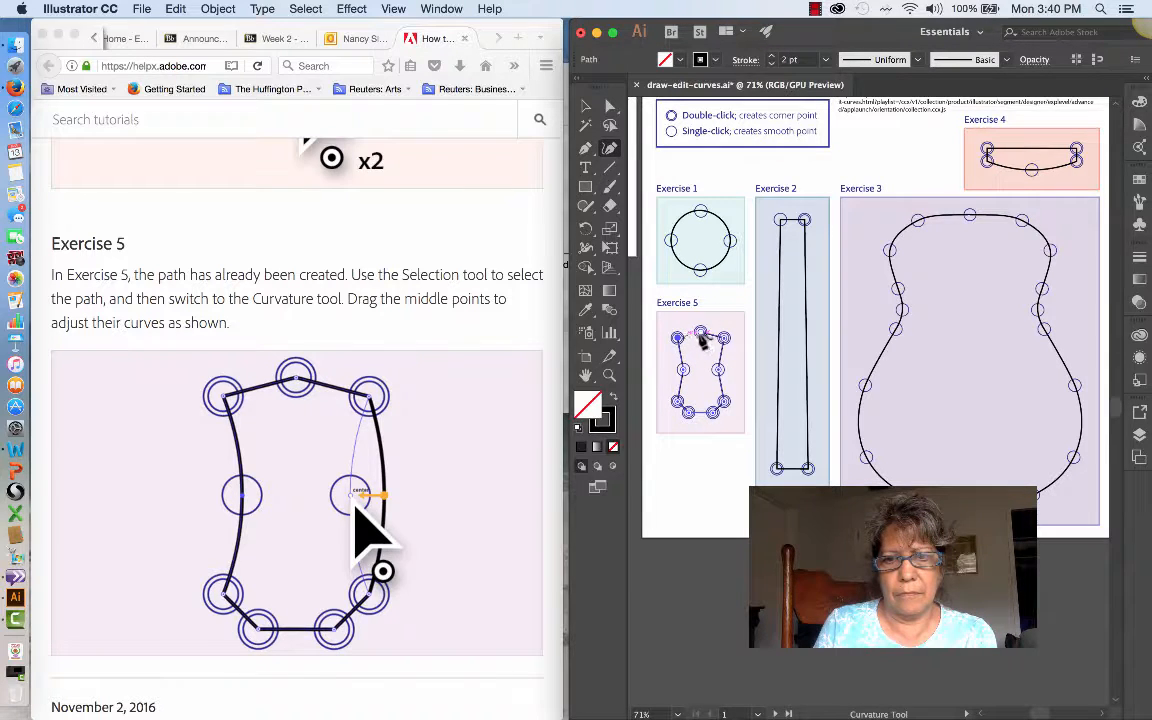
{"action": "left_click", "coordinate": [701, 336]}
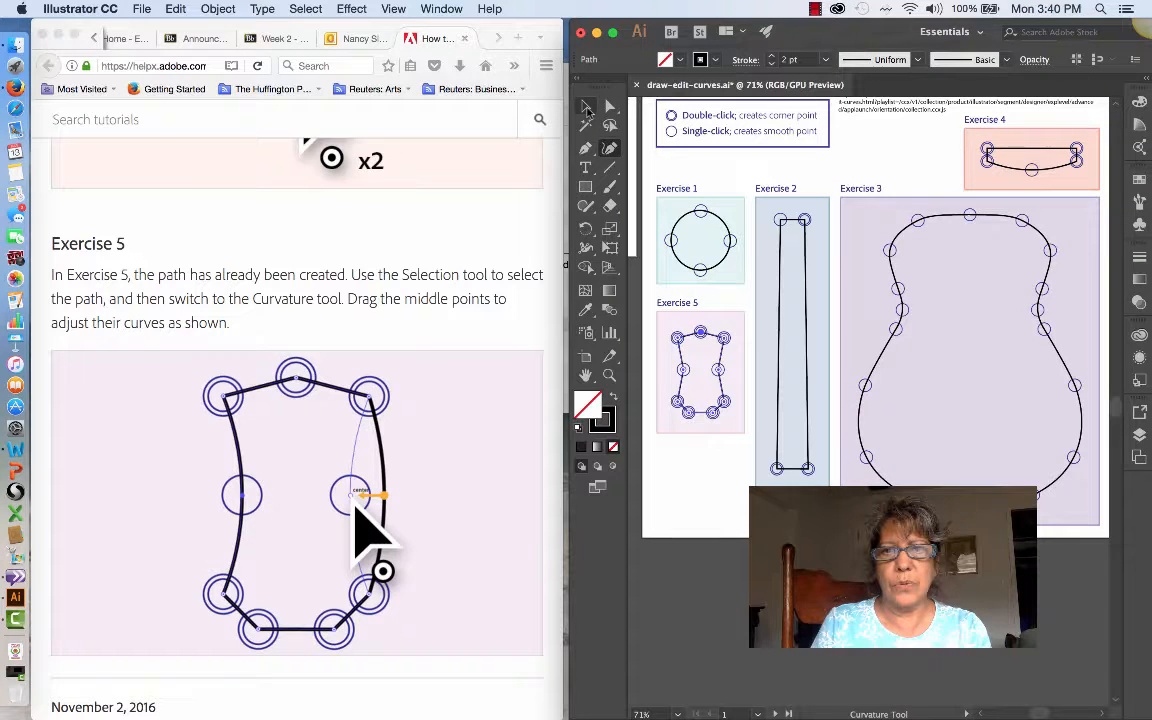
Try to pull the right middle of the Exercise 5 path outward with the Selection tool, and undo the change
{"action": "left_click", "coordinate": [587, 107]}
{"action": "left_click", "coordinate": [700, 458]}
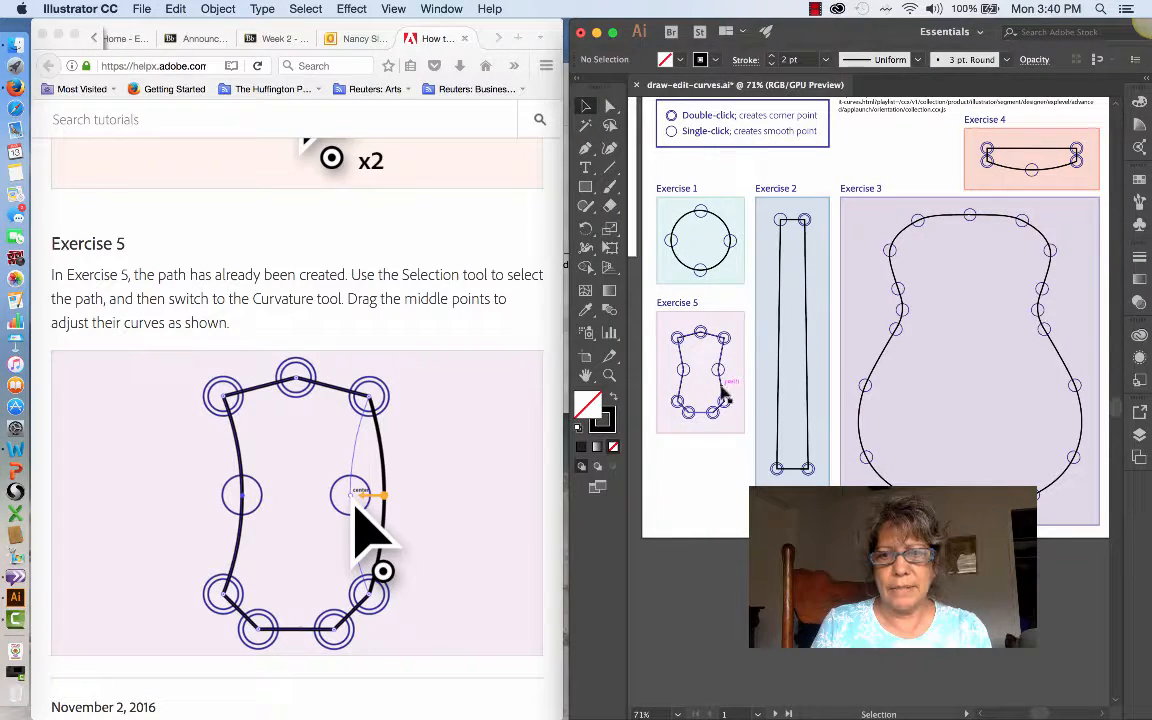
{"action": "left_click", "coordinate": [724, 398]}
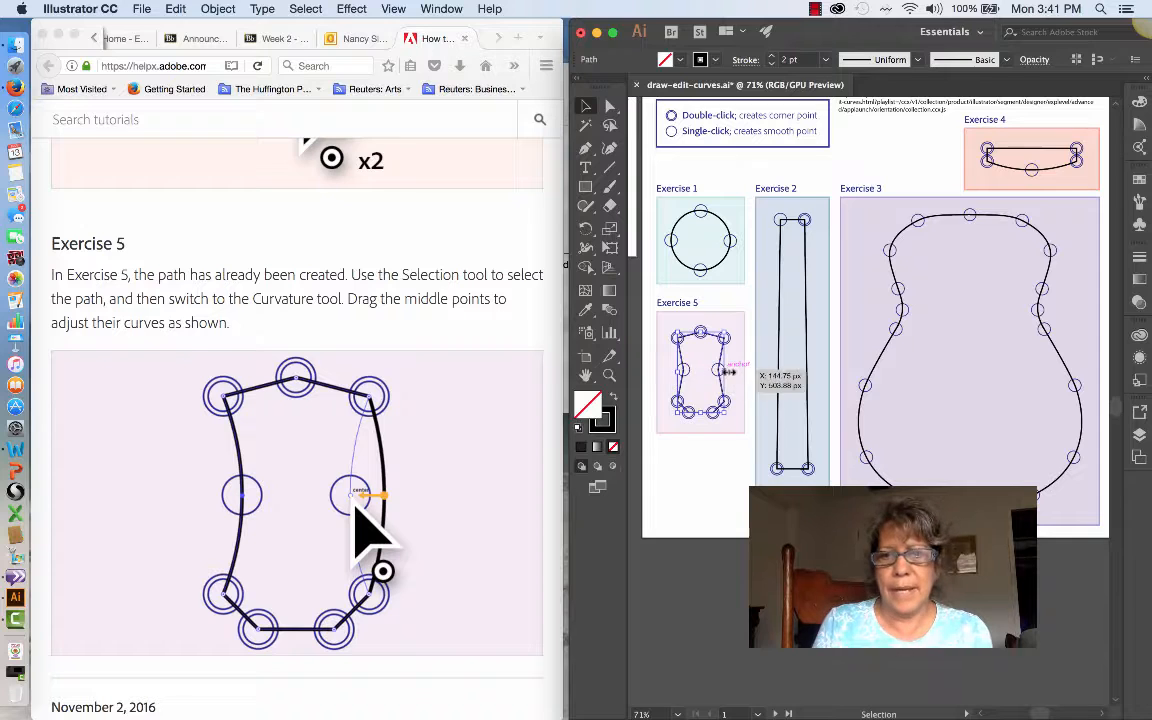
{"action": "left_click_drag", "start_coordinate": [720, 374], "coordinate": [731, 374]}
{"action": "key", "text": "ctrl+z"}
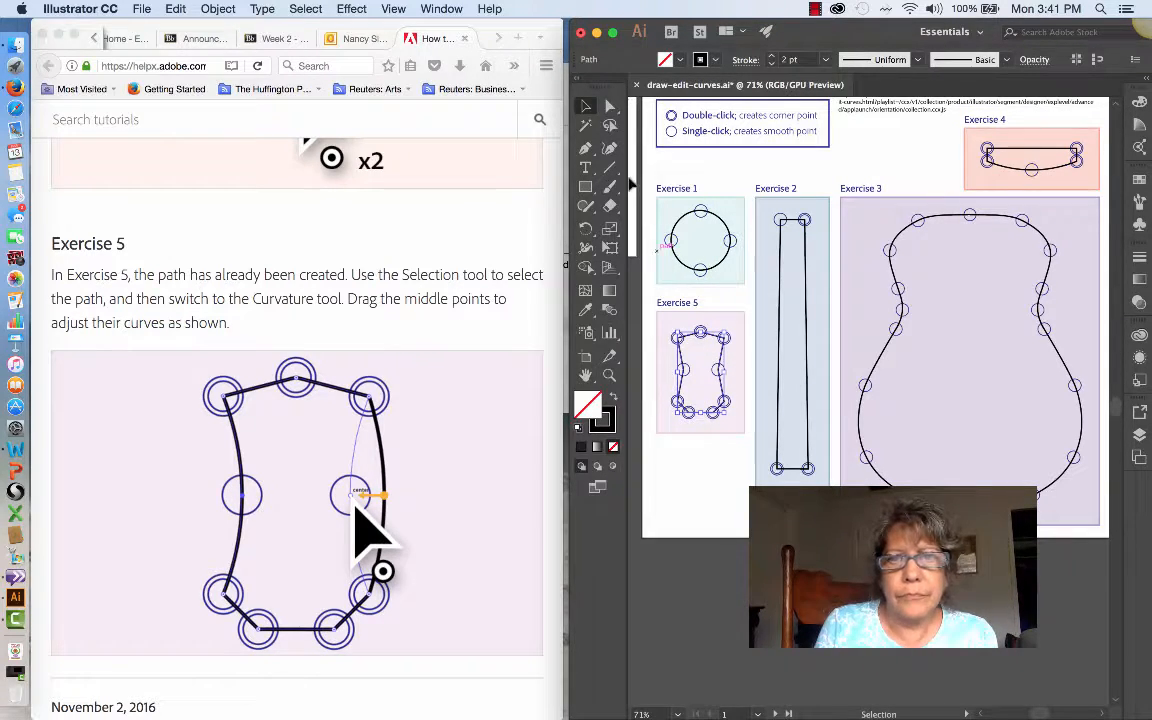
Adjust the right and left middle points of the Exercise 5 path with the Curvature tool, and deselect the path
{"action": "left_click", "coordinate": [609, 149]}
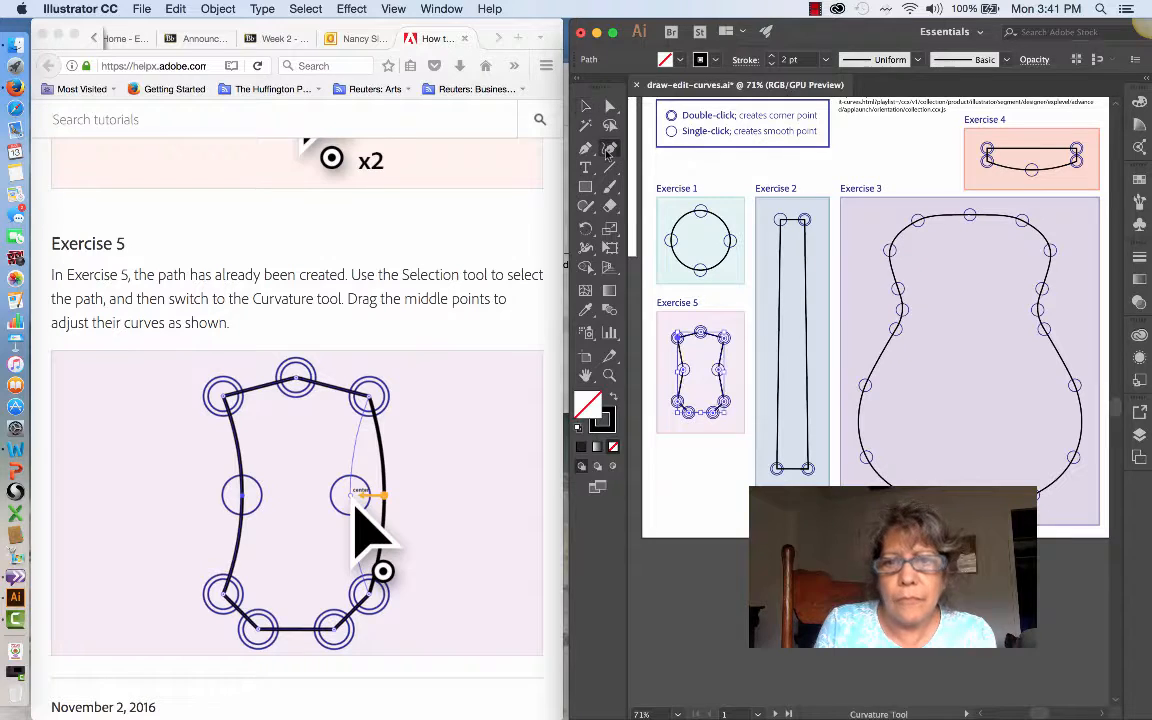
{"action": "left_click", "coordinate": [720, 369]}
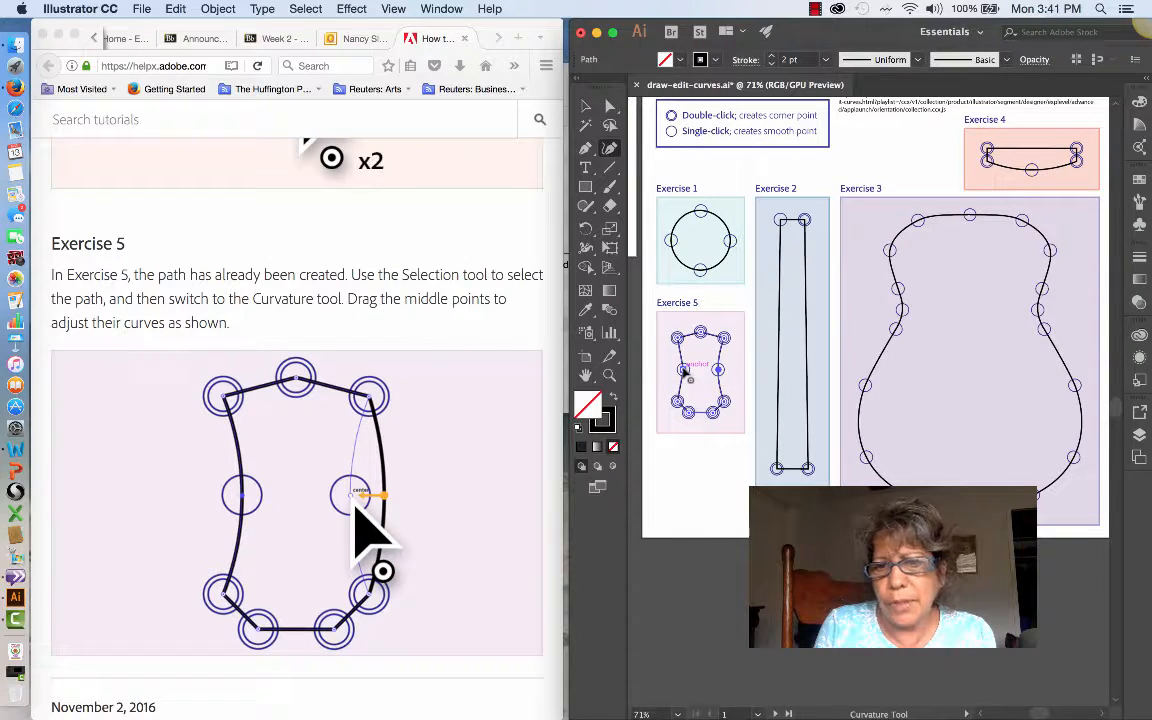
{"action": "left_click", "coordinate": [683, 369]}
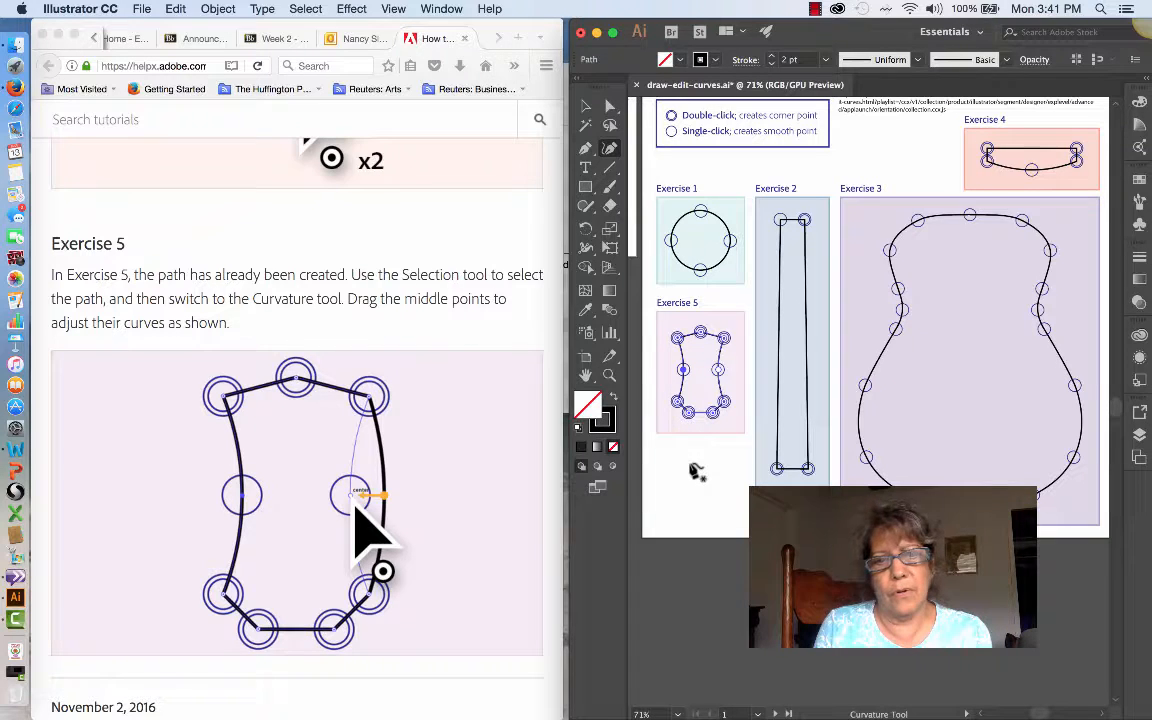
{"action": "left_click", "coordinate": [587, 107]}
{"action": "left_click", "coordinate": [720, 490]}
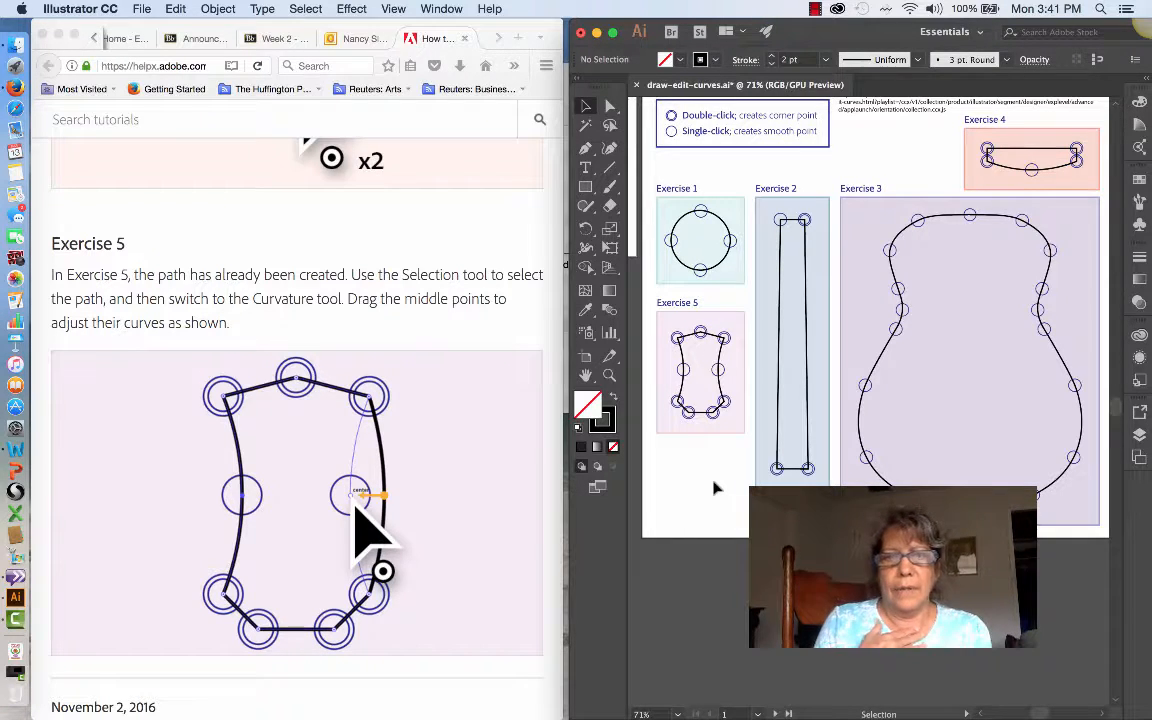
Review the end of the tutorial page and the assembled guitar on the Reference artboard
{"action": "scroll", "coordinate": [530, 471], "scroll_direction": "down", "scroll_amount": 5}
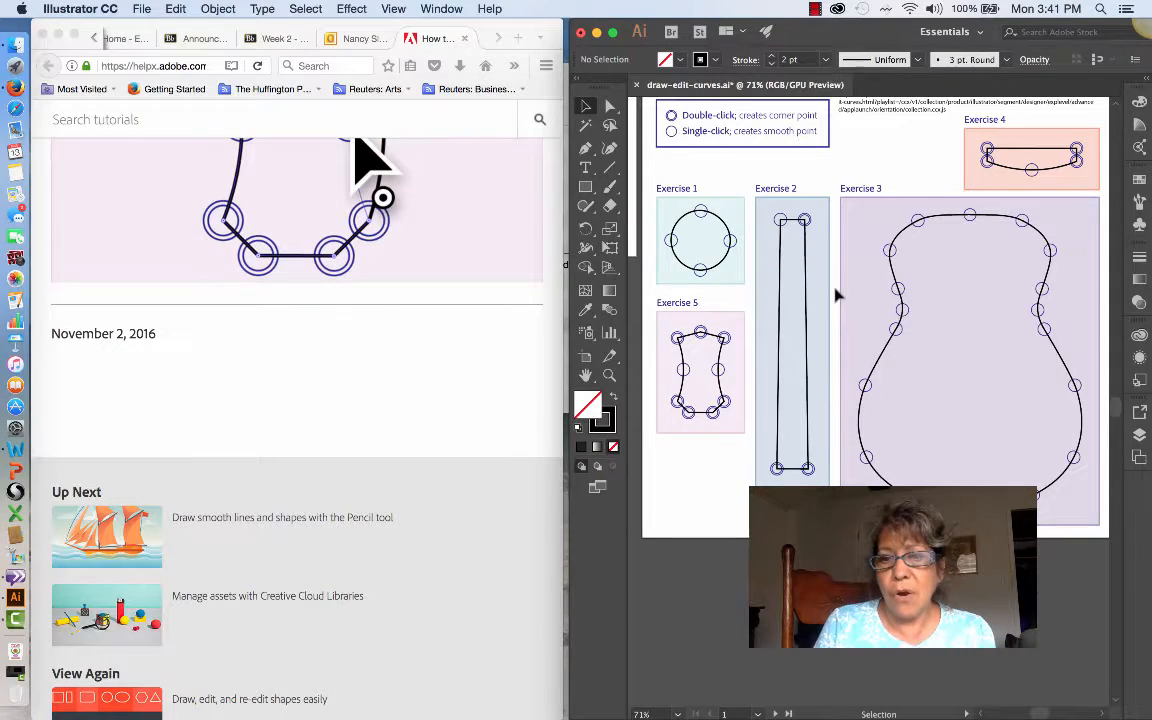
{"action": "scroll", "coordinate": [838, 295], "scroll_direction": "up", "scroll_amount": 2}
{"action": "scroll", "coordinate": [838, 295], "scroll_direction": "right", "scroll_amount": 5}
{"action": "scroll", "coordinate": [838, 295], "scroll_direction": "up", "scroll_amount": 2}
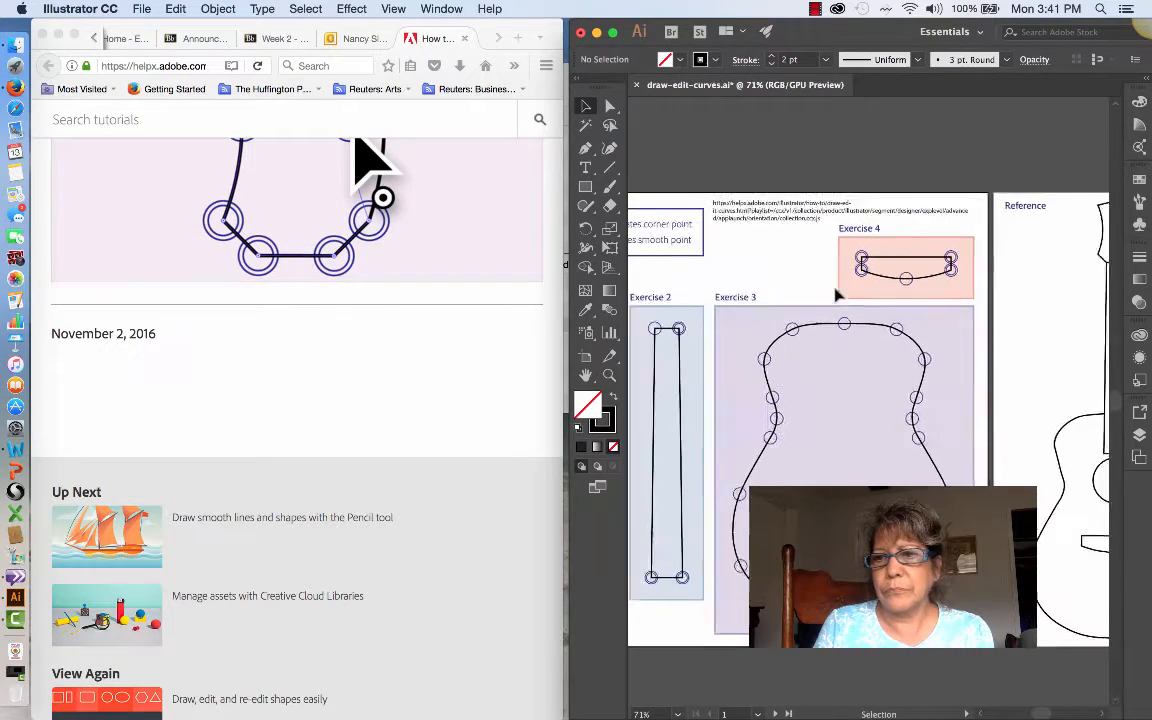
{"action": "scroll", "coordinate": [838, 295], "scroll_direction": "right", "scroll_amount": 2}
{"action": "scroll", "coordinate": [838, 295], "scroll_direction": "down", "scroll_amount": 1}
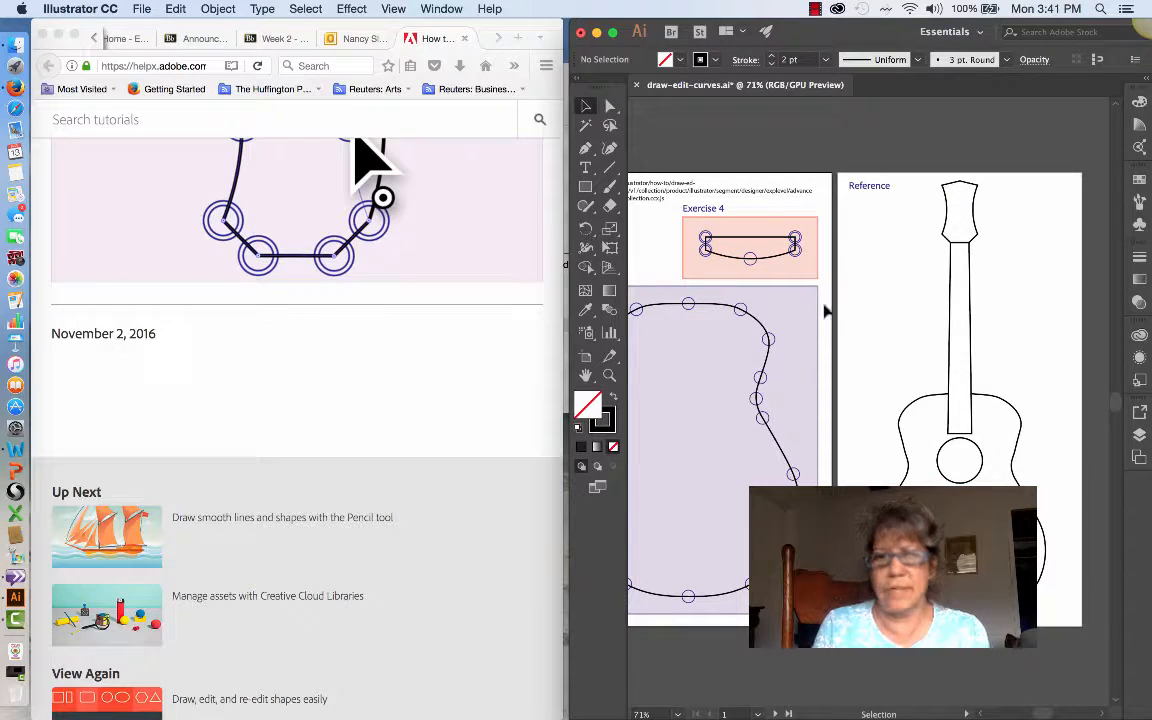
Create a new portrait artboard in the empty area below the exercises artboard
{"action": "left_click", "coordinate": [609, 375]}
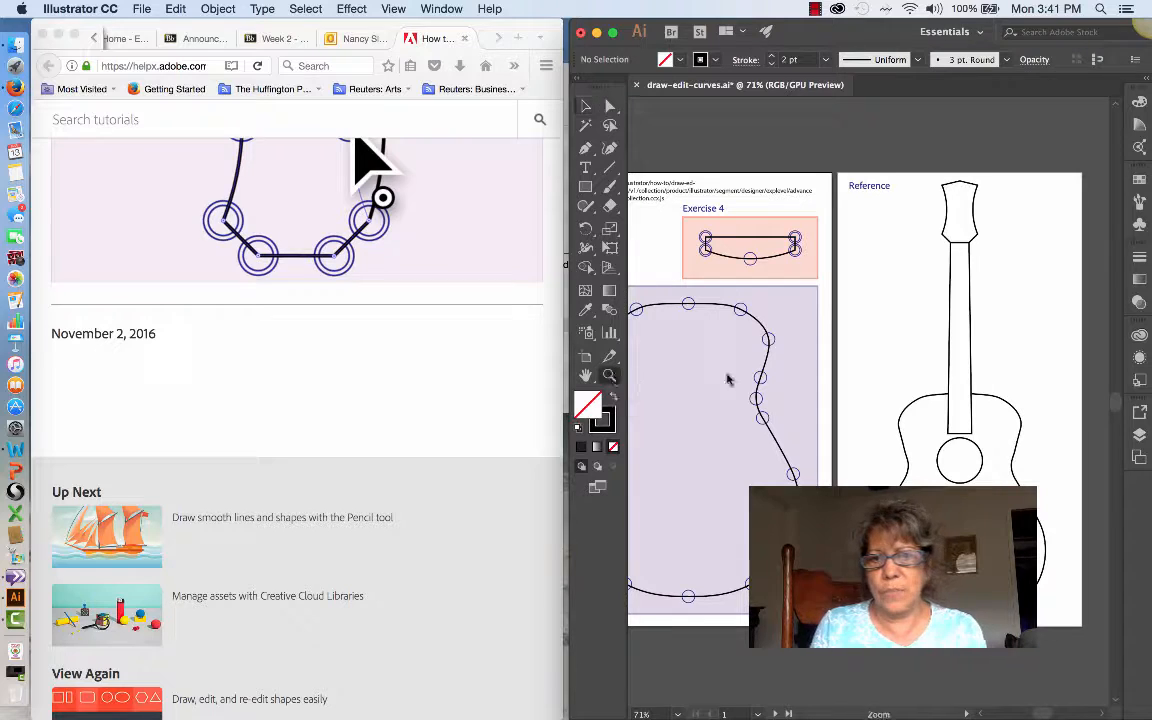
{"action": "left_click", "coordinate": [884, 381], "text": "alt"}
{"action": "left_click", "coordinate": [884, 381], "text": "alt"}
{"action": "left_click", "coordinate": [884, 381], "text": "alt"}
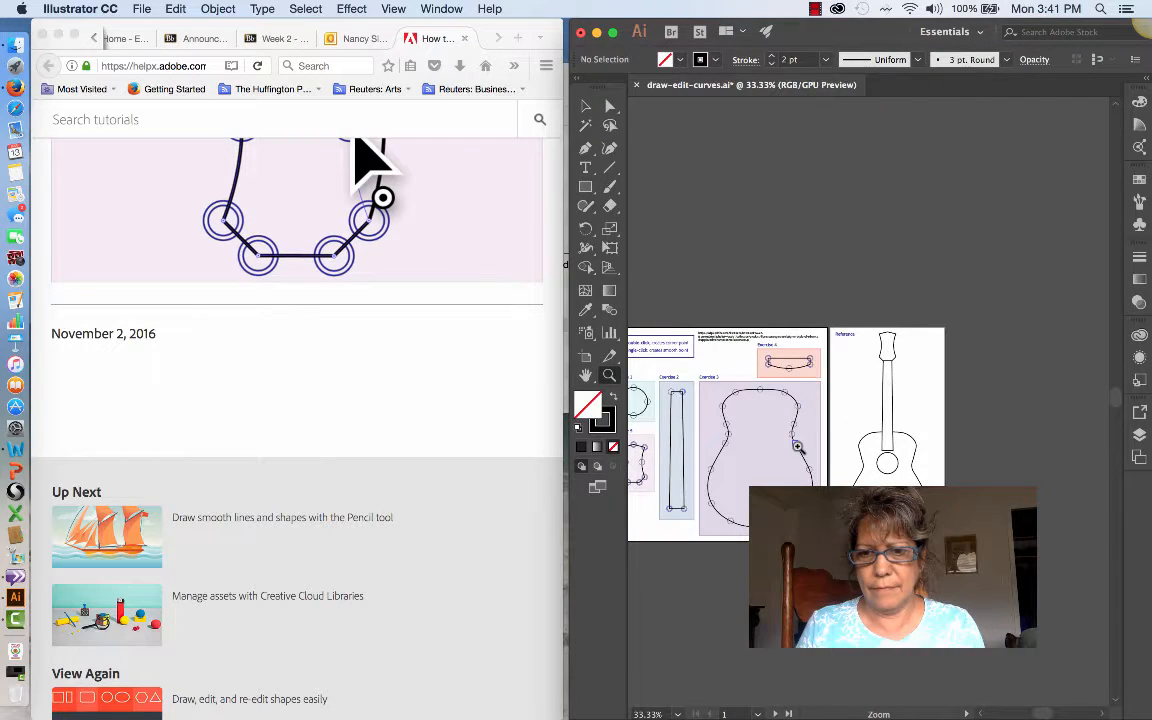
{"action": "scroll", "coordinate": [797, 446], "scroll_direction": "left", "scroll_amount": 3}
{"action": "scroll", "coordinate": [797, 446], "scroll_direction": "down", "scroll_amount": 1}
{"action": "scroll", "coordinate": [797, 446], "scroll_direction": "down", "scroll_amount": 1}
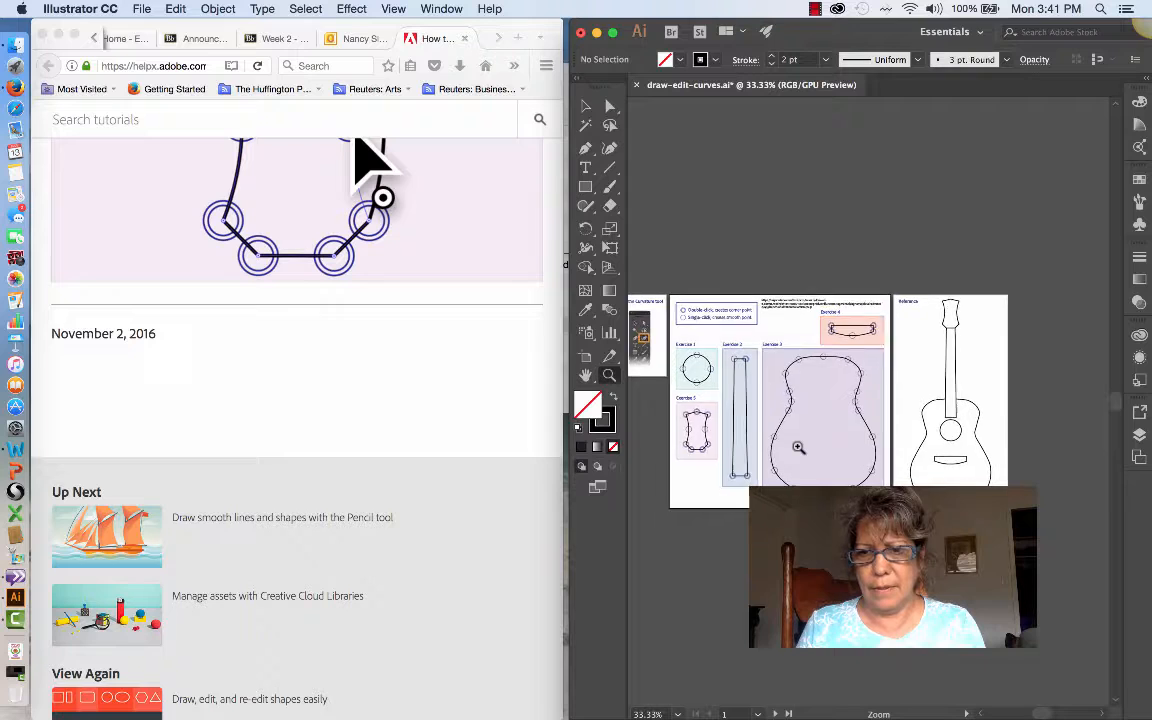
{"action": "scroll", "coordinate": [797, 446], "scroll_direction": "right", "scroll_amount": 1}
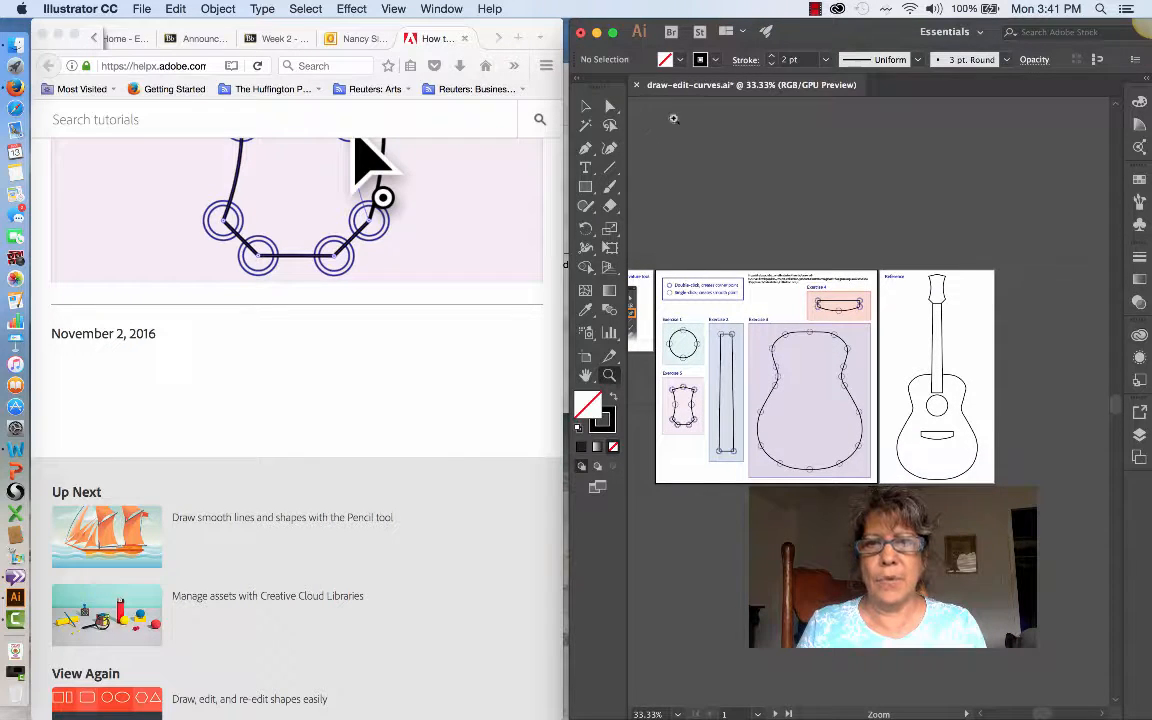
{"action": "left_click", "coordinate": [587, 360]}
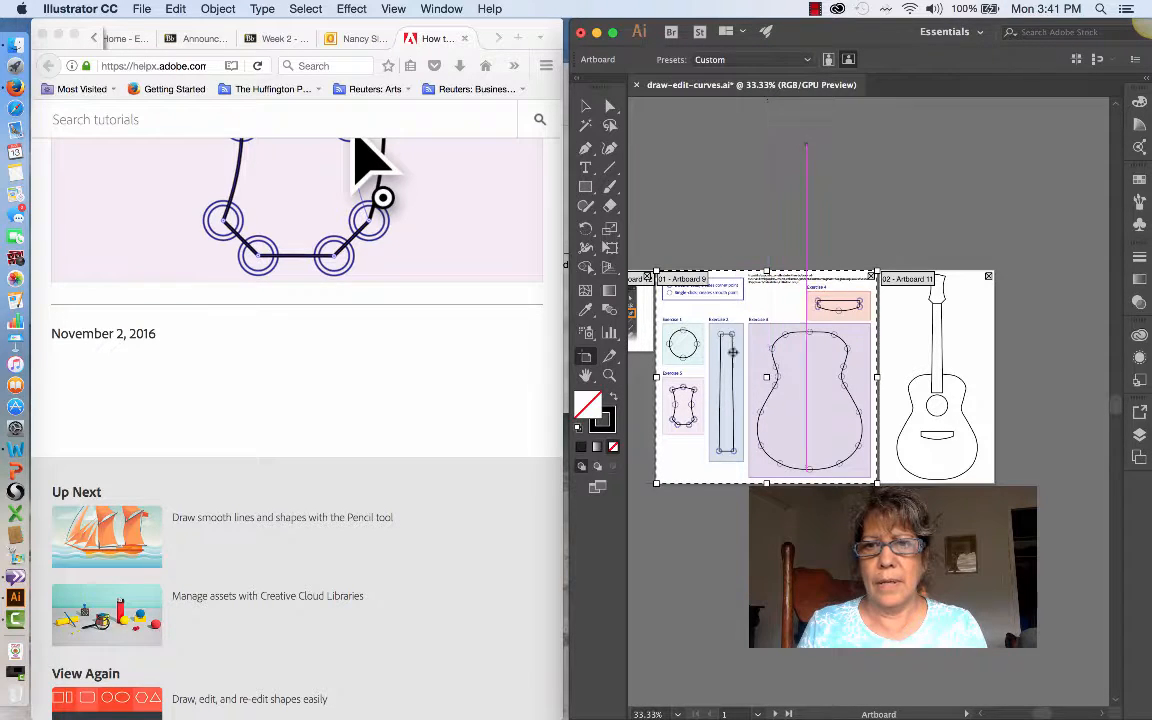
{"action": "left_click_drag", "start_coordinate": [663, 507], "coordinate": [862, 692]}
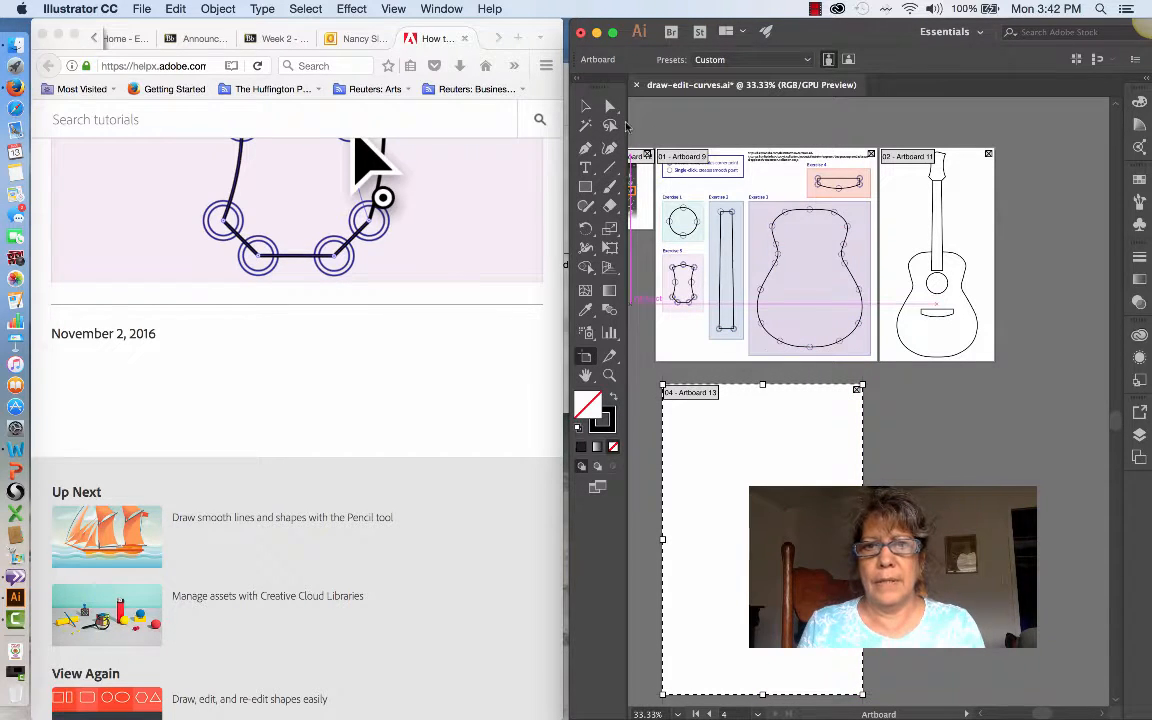
Move the Exercise 3 guitar body to the lower part of the new artboard and place the Exercise 2 neck over its top center
{"action": "left_click", "coordinate": [587, 107]}
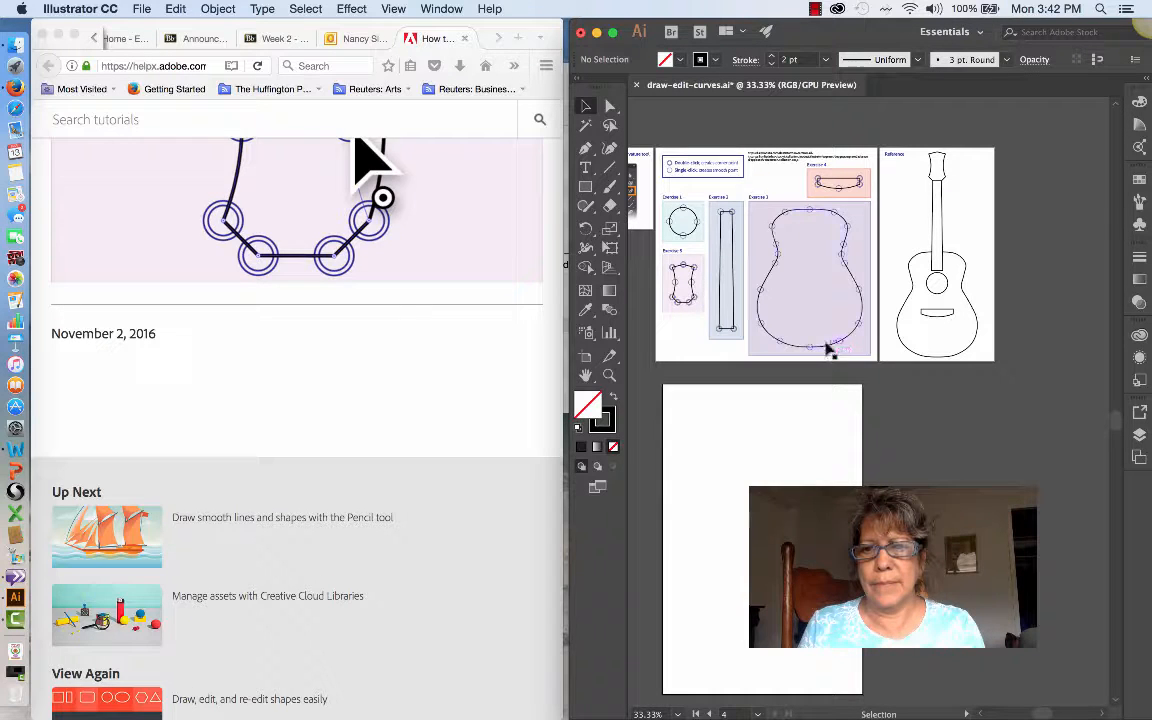
{"action": "left_click_drag", "start_coordinate": [828, 350], "coordinate": [778, 532]}
{"action": "left_click_drag", "start_coordinate": [762, 455], "coordinate": [786, 690]}
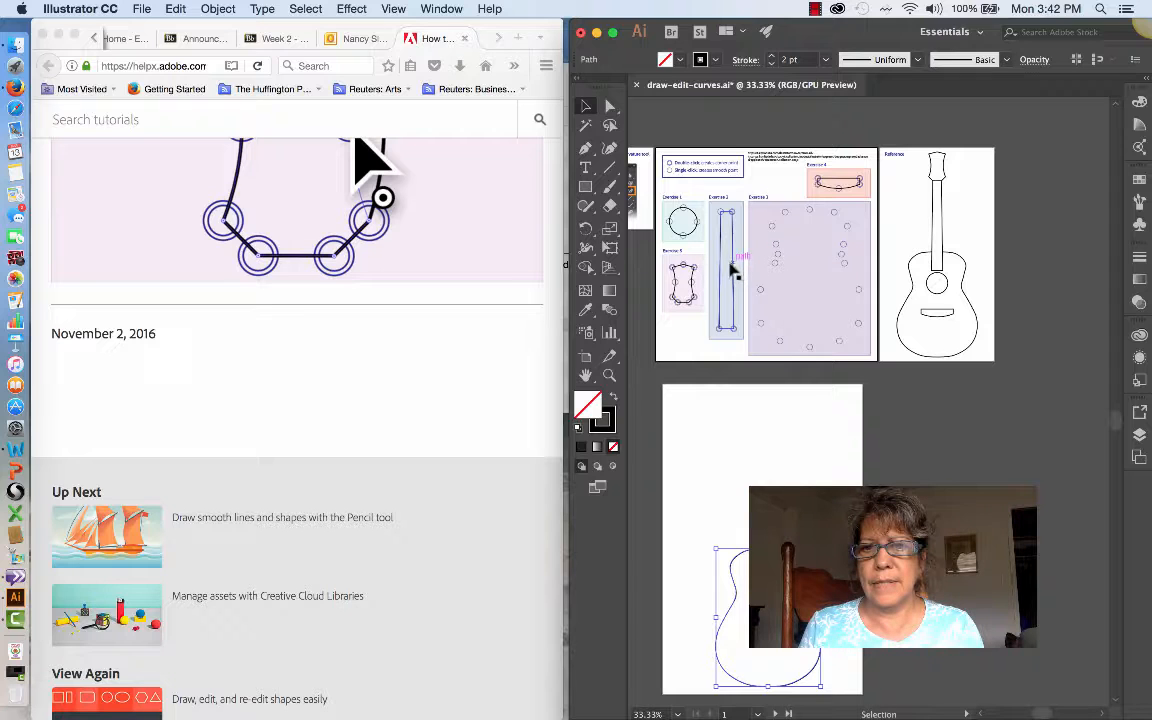
{"action": "left_click_drag", "start_coordinate": [735, 262], "coordinate": [776, 504]}
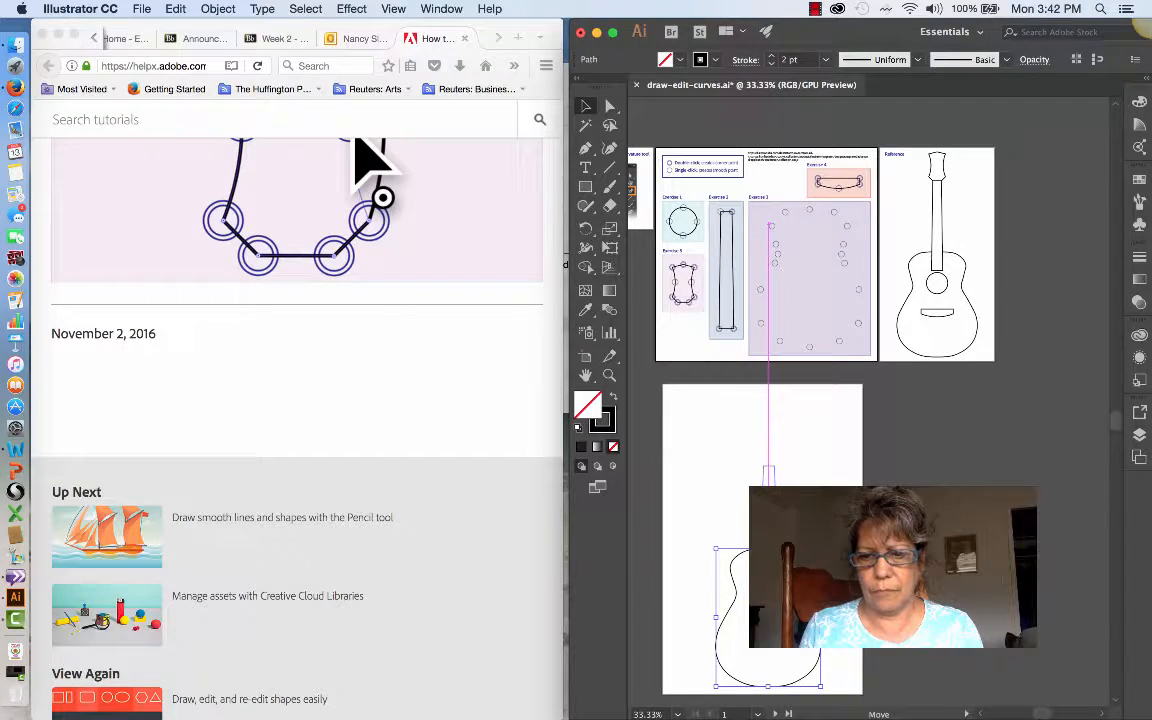
{"action": "left_click_drag", "start_coordinate": [776, 504], "coordinate": [776, 496]}
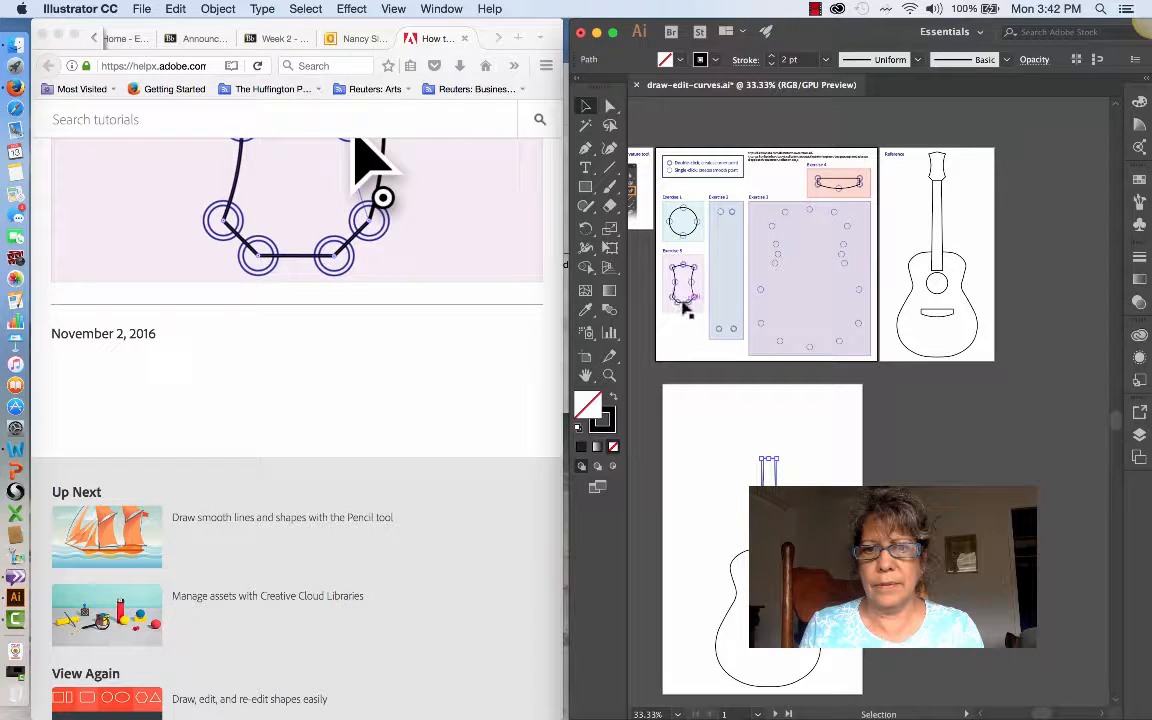
Move the Exercise 5 headstock to the top of the neck, and the Exercise 1 circle and Exercise 4 bridge onto the guitar body
{"action": "left_click_drag", "start_coordinate": [688, 308], "coordinate": [777, 459]}
{"action": "left_click", "coordinate": [826, 470]}
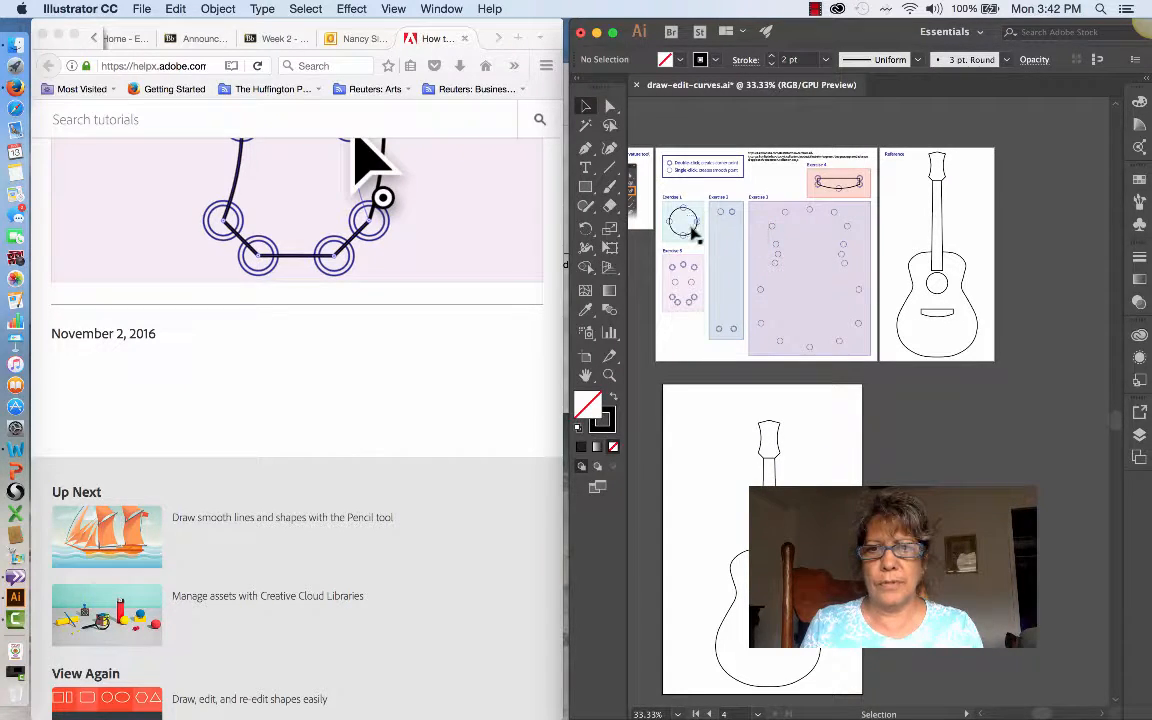
{"action": "left_click_drag", "start_coordinate": [697, 240], "coordinate": [769, 575]}
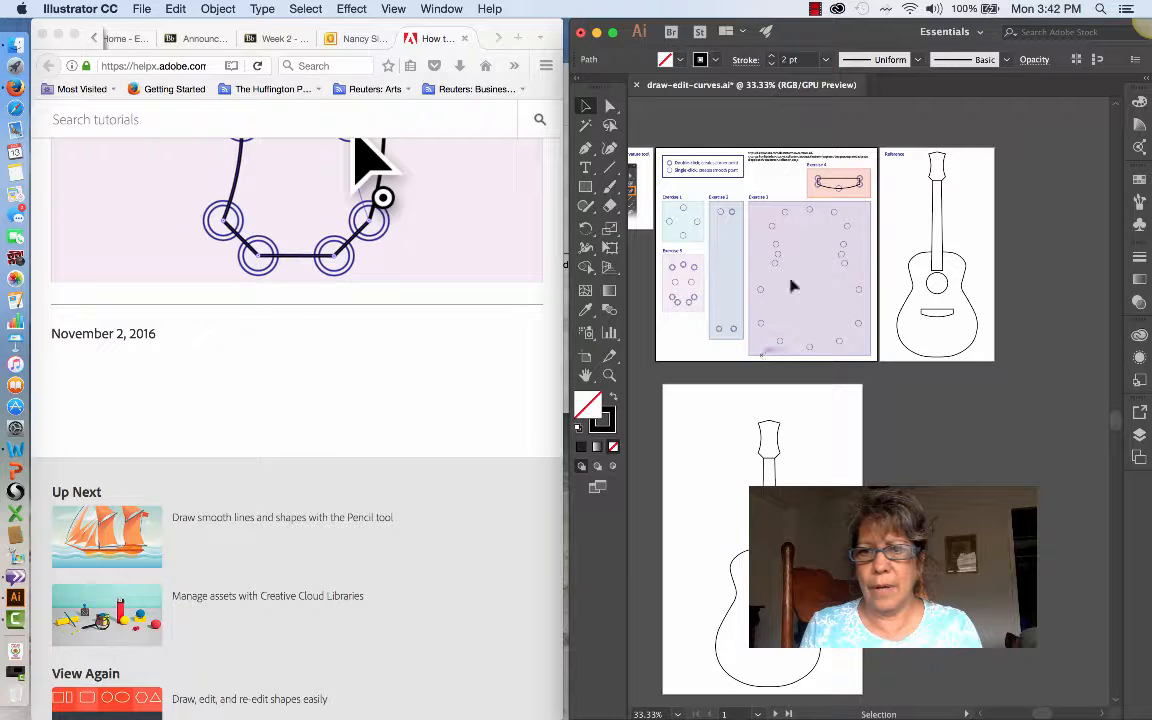
{"action": "left_click_drag", "start_coordinate": [829, 225], "coordinate": [756, 647]}
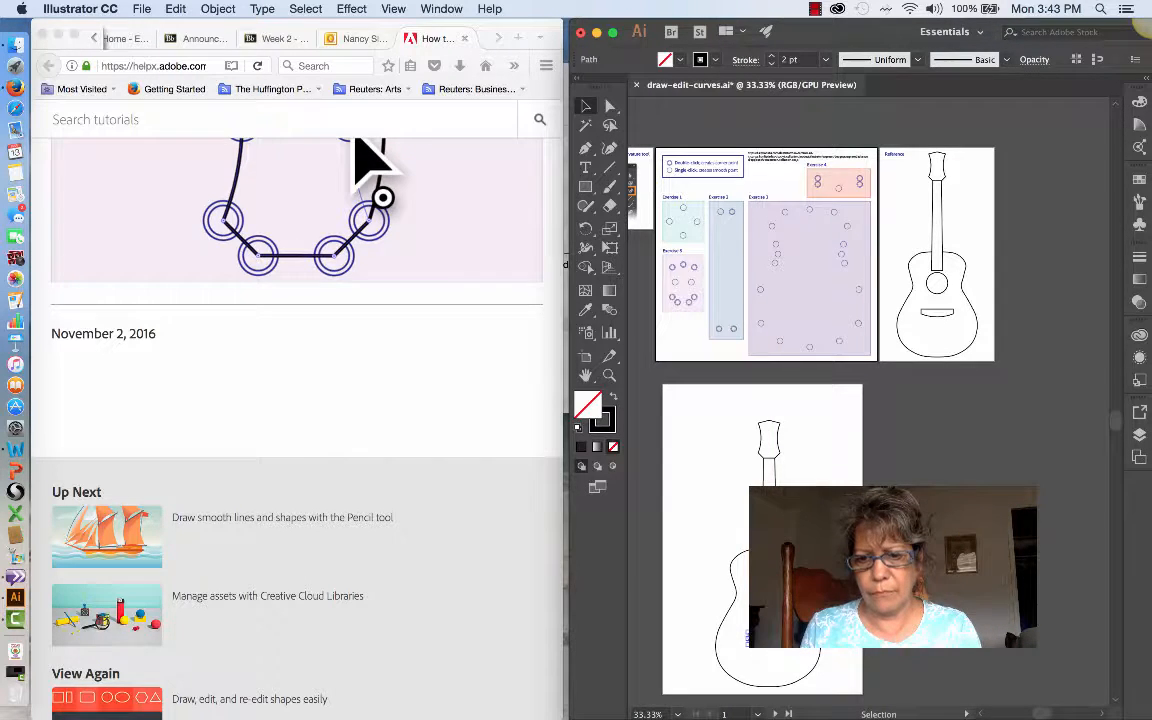
Align all the guitar parts on the new artboard to their horizontal center
{"action": "scroll", "coordinate": [756, 600], "scroll_direction": "down", "scroll_amount": 3}
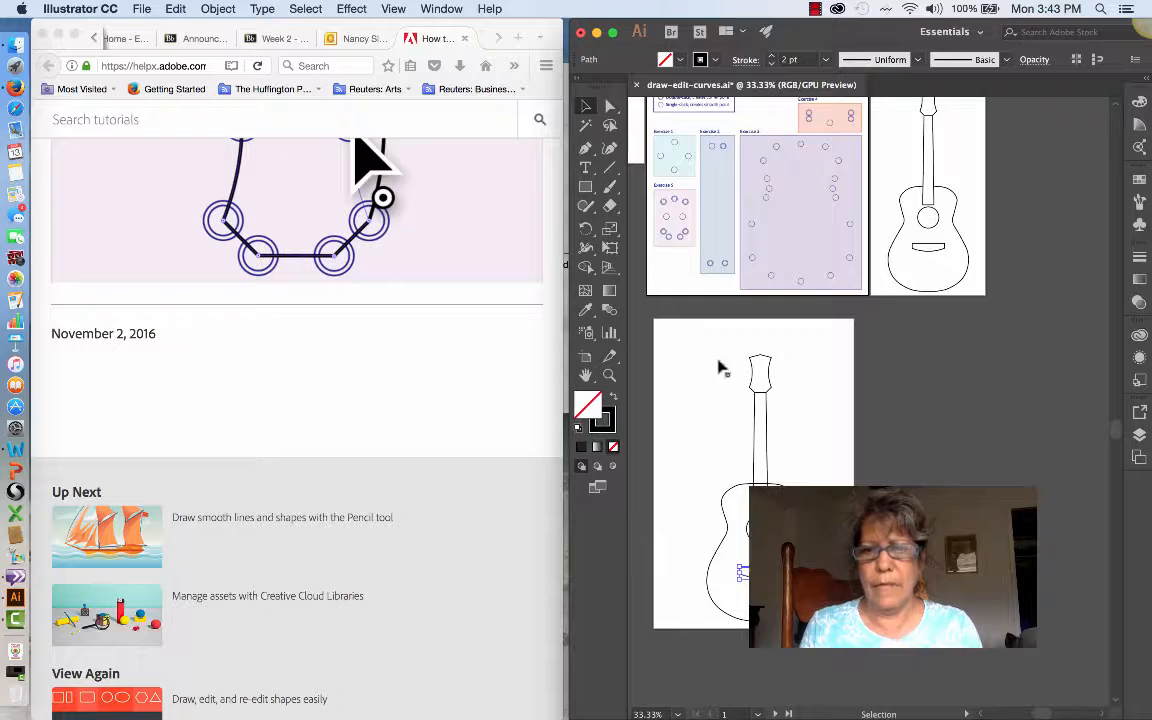
{"action": "left_click_drag", "start_coordinate": [709, 346], "coordinate": [775, 497]}
{"action": "left_click_drag", "start_coordinate": [805, 600], "coordinate": [805, 600]}
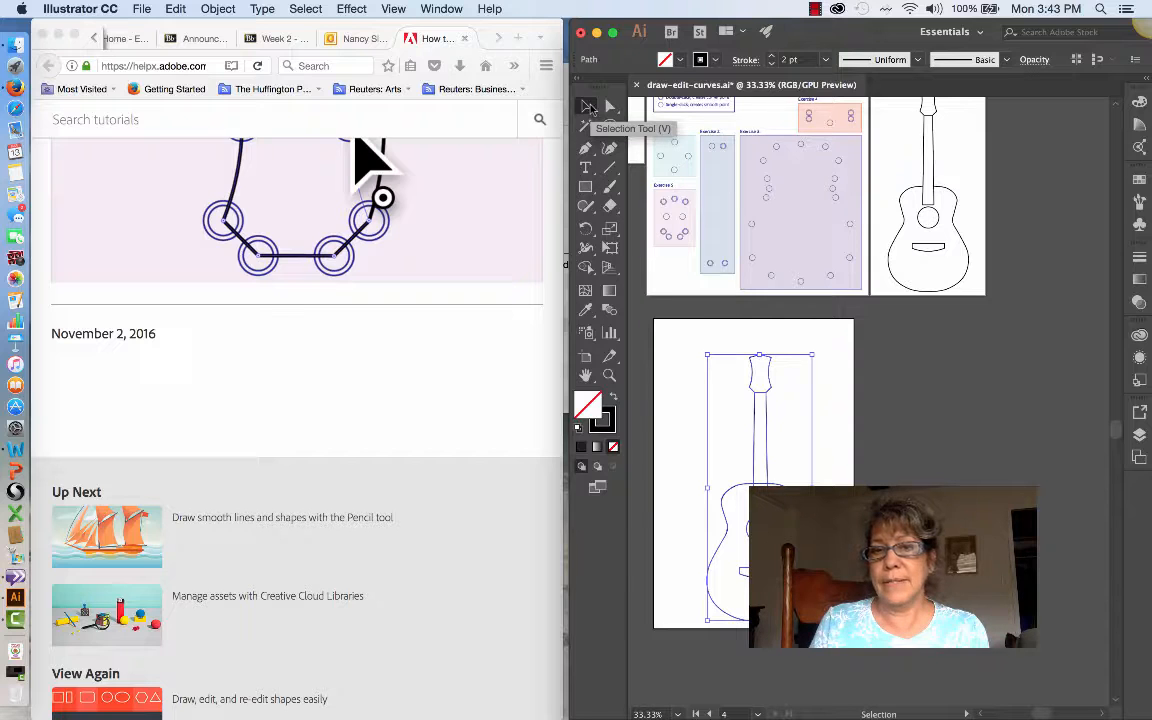
{"action": "left_click", "coordinate": [588, 107]}
{"action": "left_click_drag", "start_coordinate": [686, 339], "coordinate": [823, 623]}
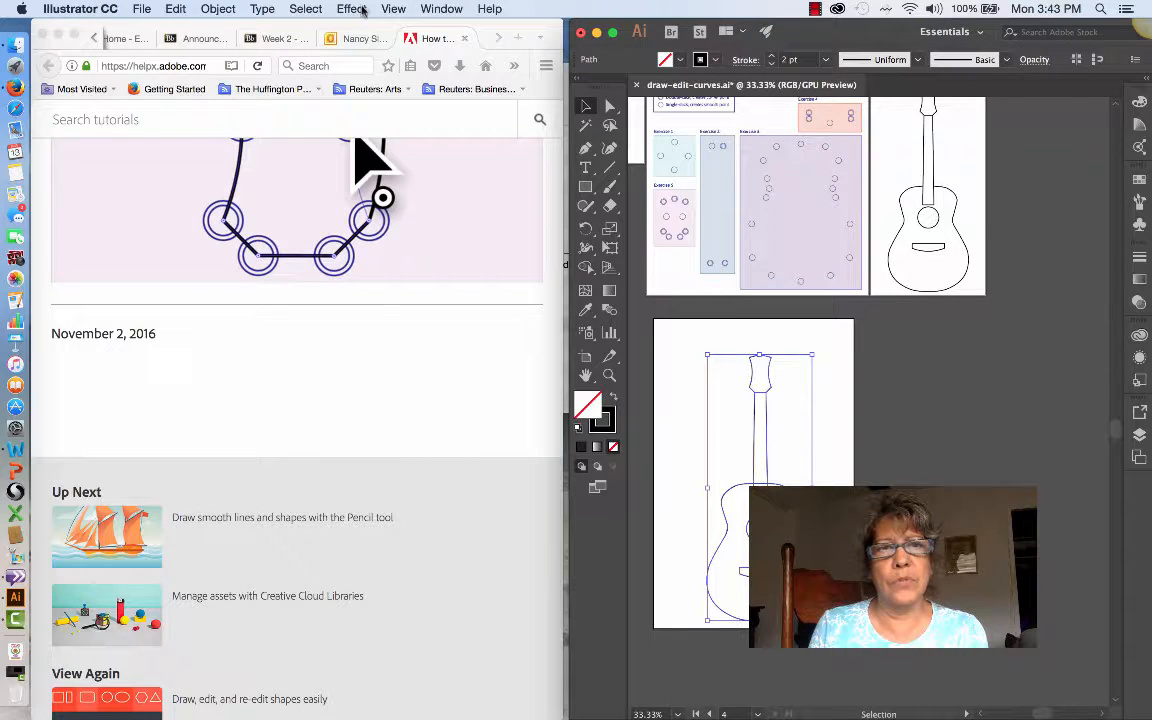
{"action": "left_click", "coordinate": [437, 11]}
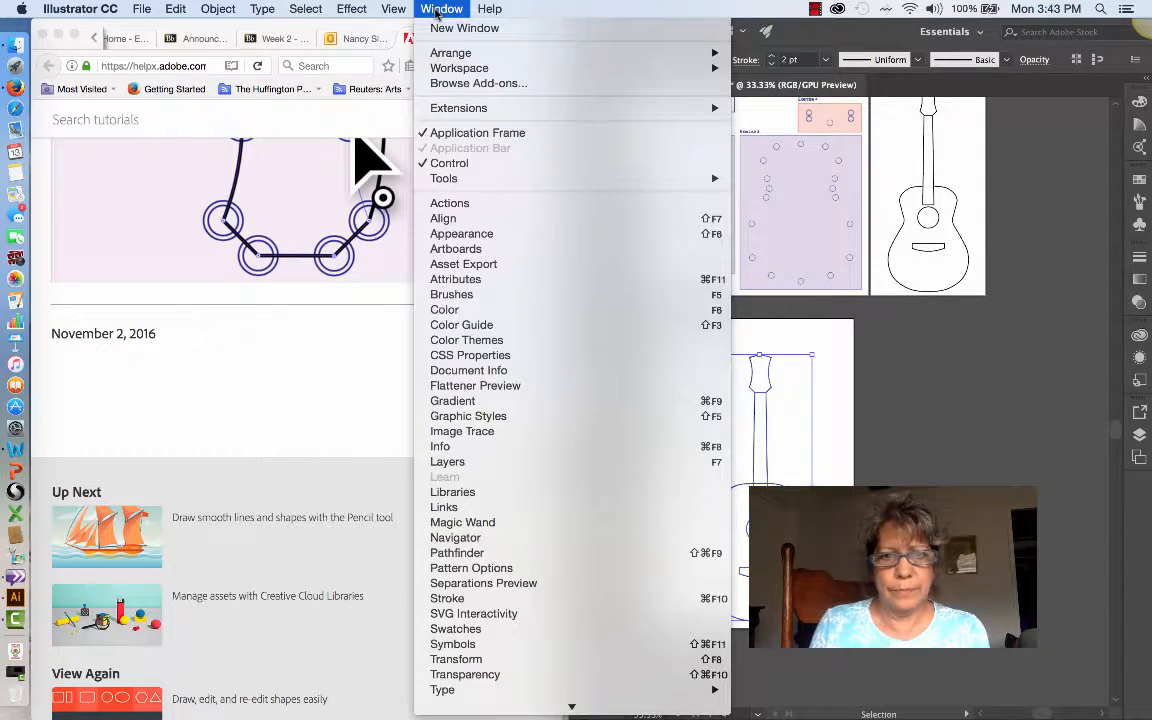
{"action": "left_click", "coordinate": [456, 221]}
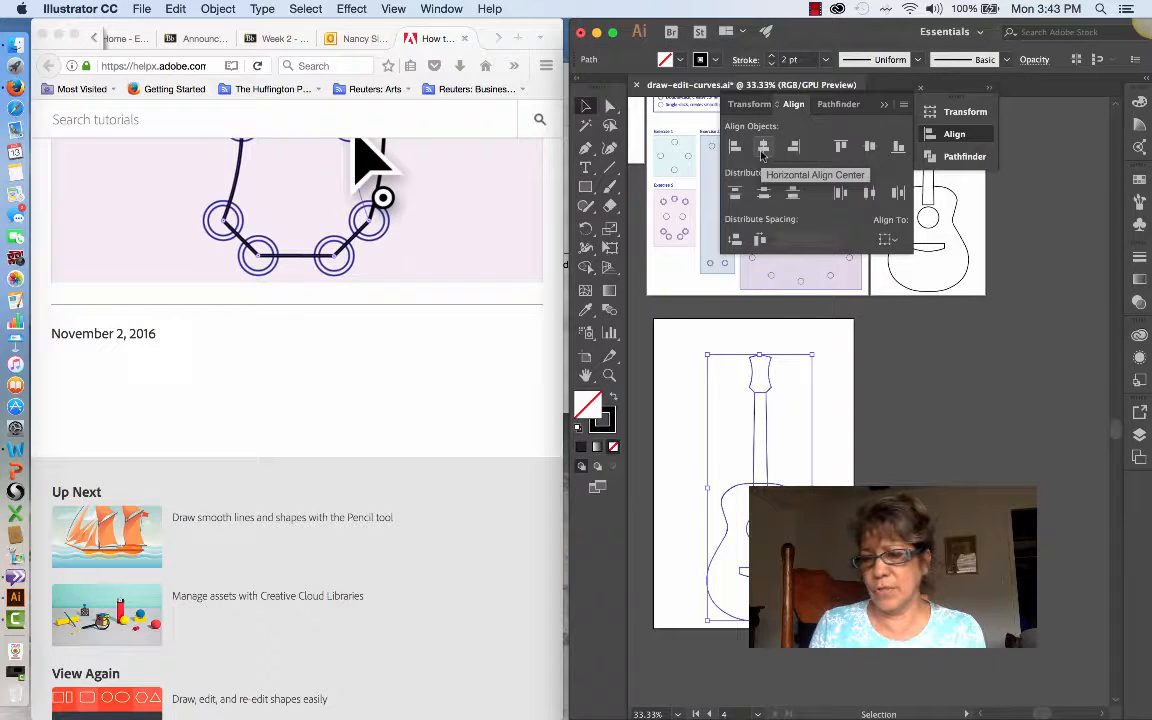
{"action": "left_click", "coordinate": [762, 150]}
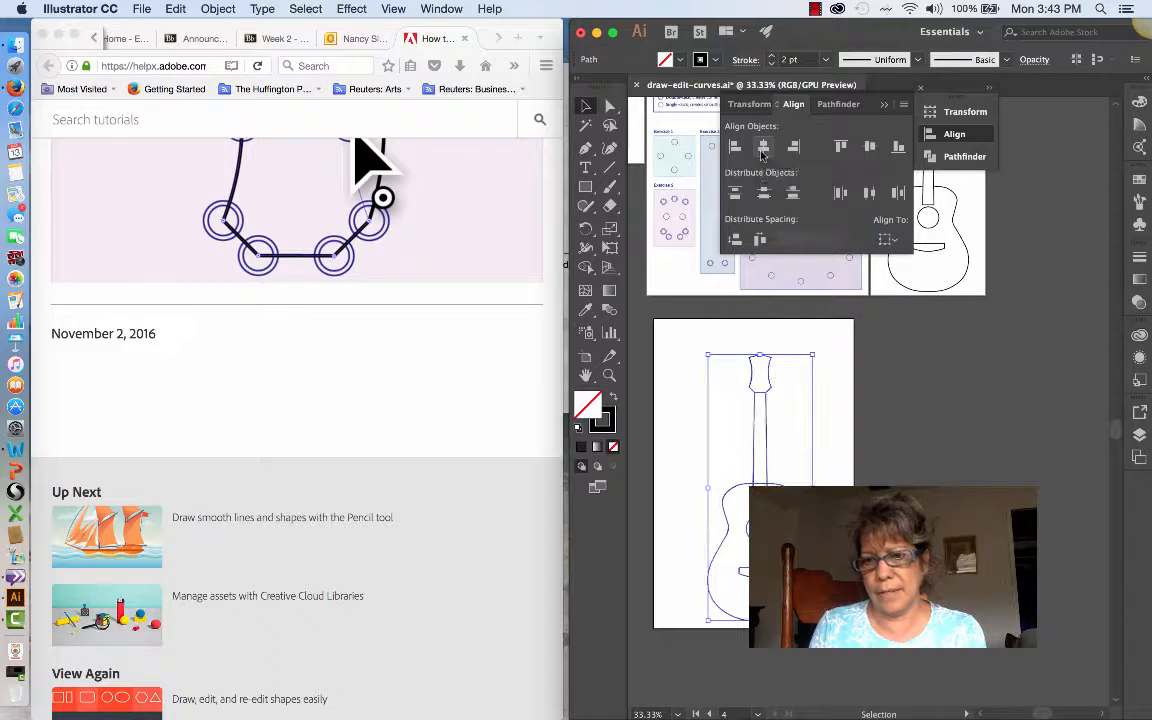
{"action": "left_click", "coordinate": [968, 442]}
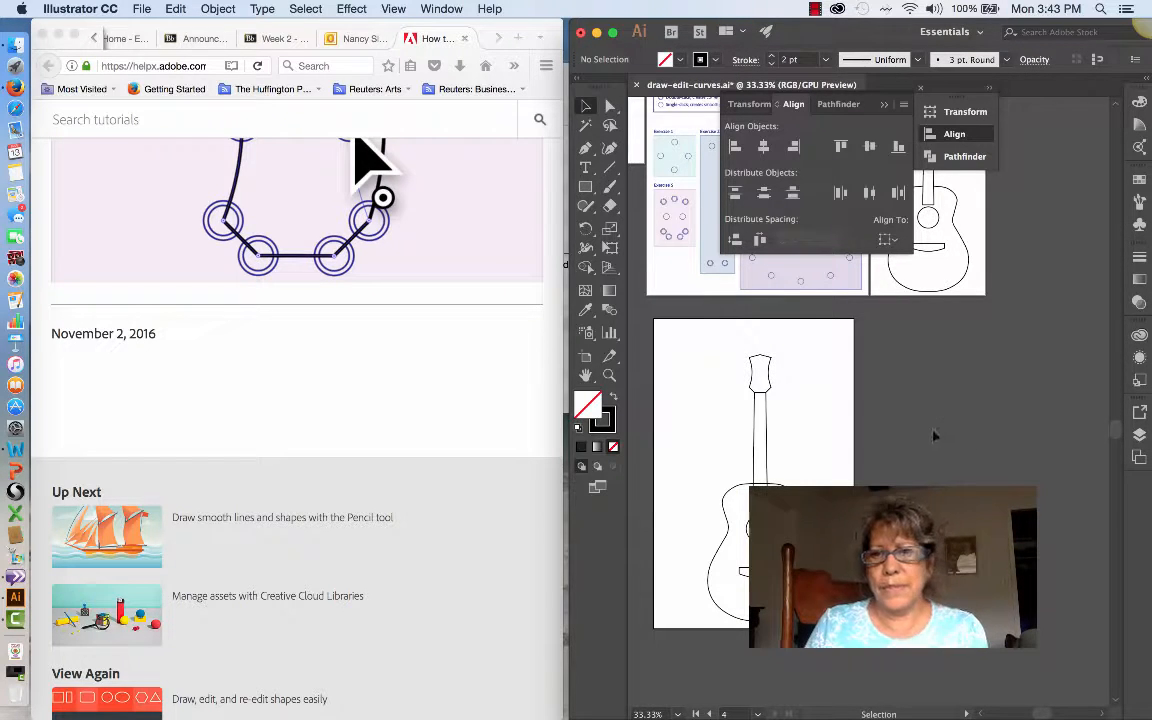
{"action": "left_click", "coordinate": [886, 106]}
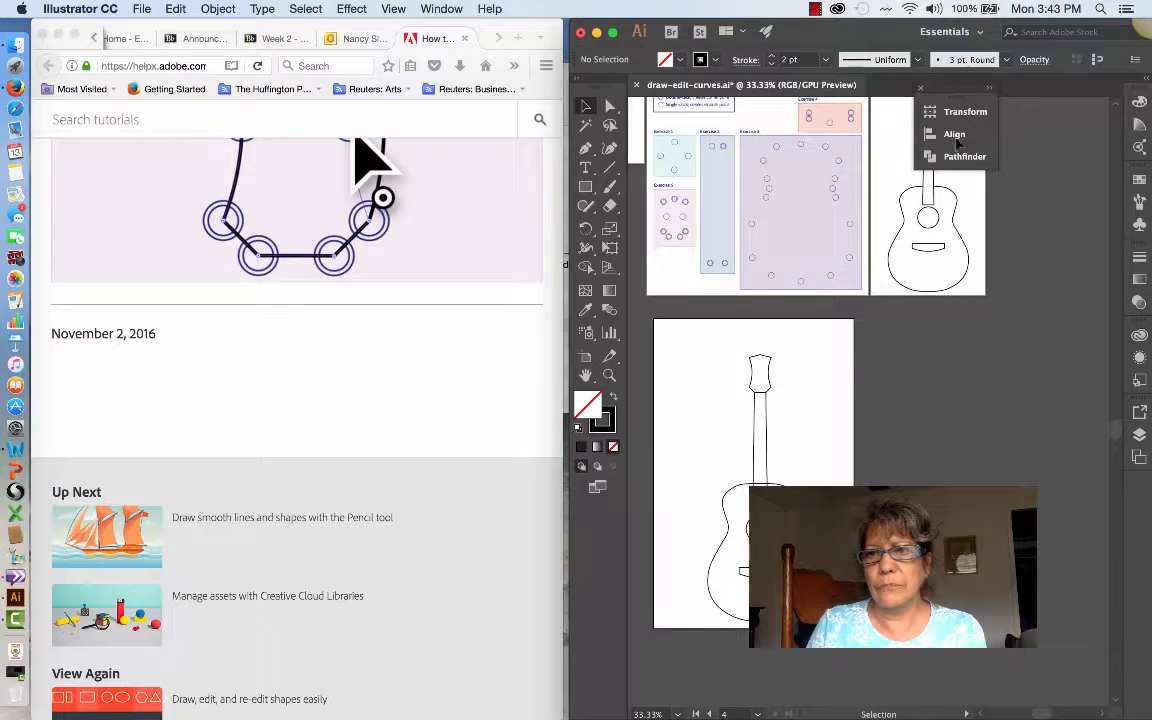
{"action": "left_click", "coordinate": [922, 89]}
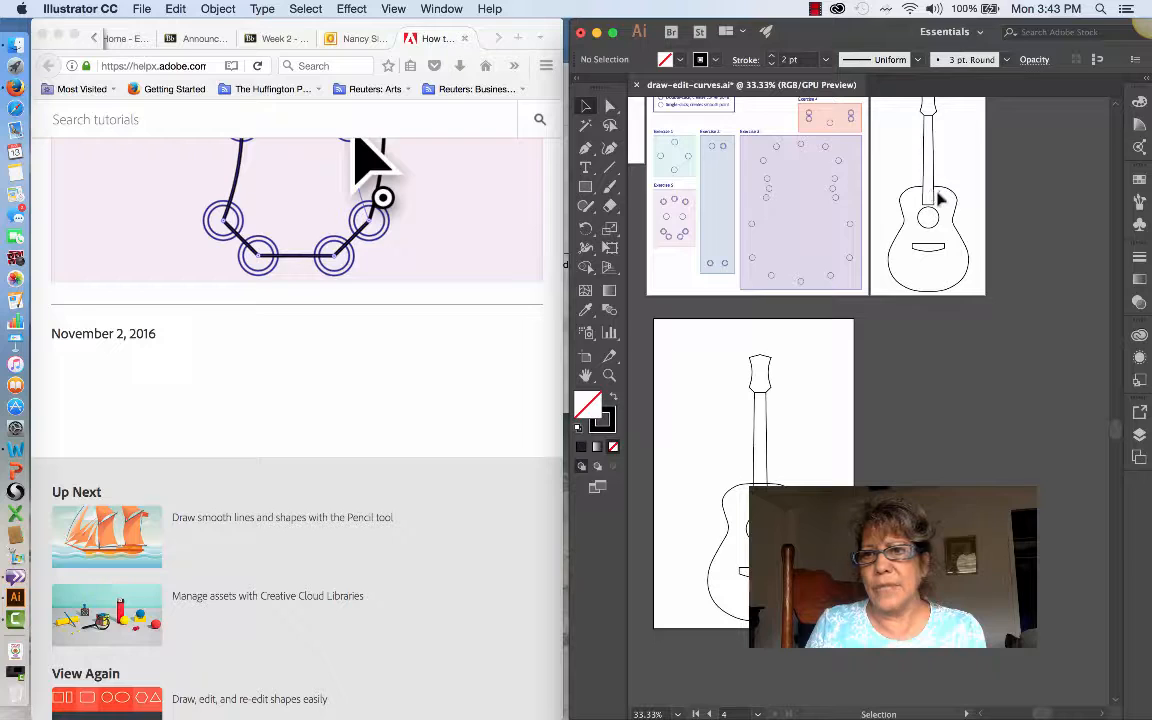
Fill the guitar neck on the new artboard with white and deselect it
{"action": "left_click", "coordinate": [769, 470]}
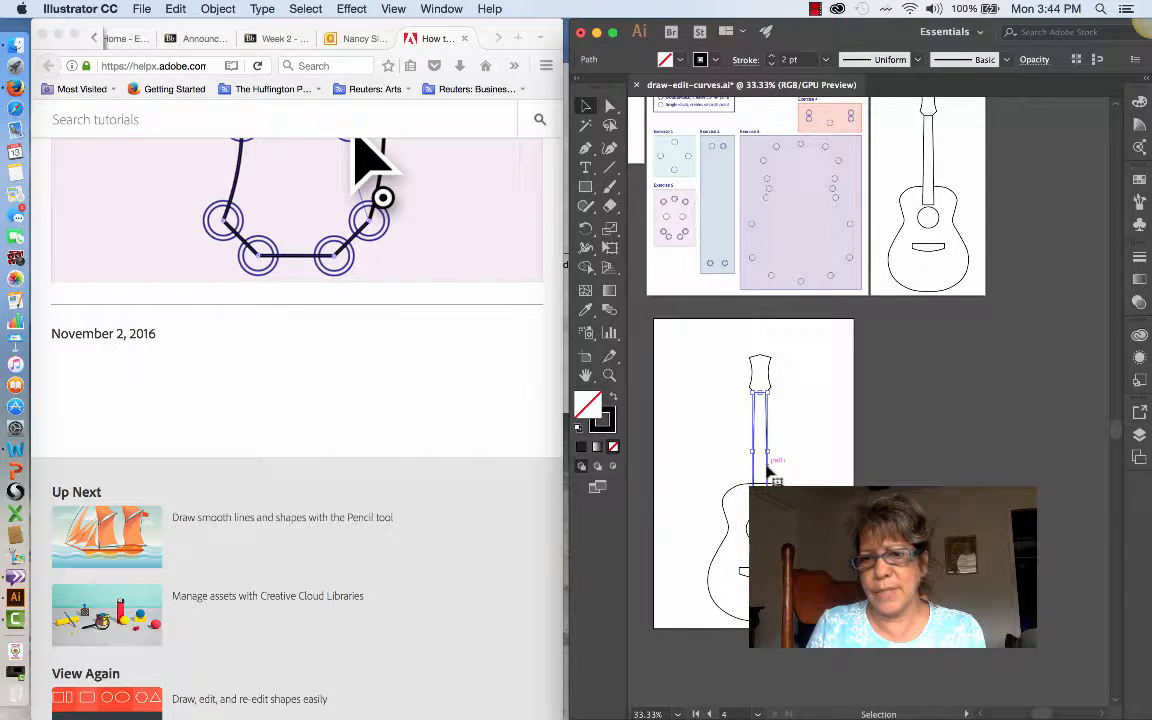
{"action": "left_click", "coordinate": [683, 62]}
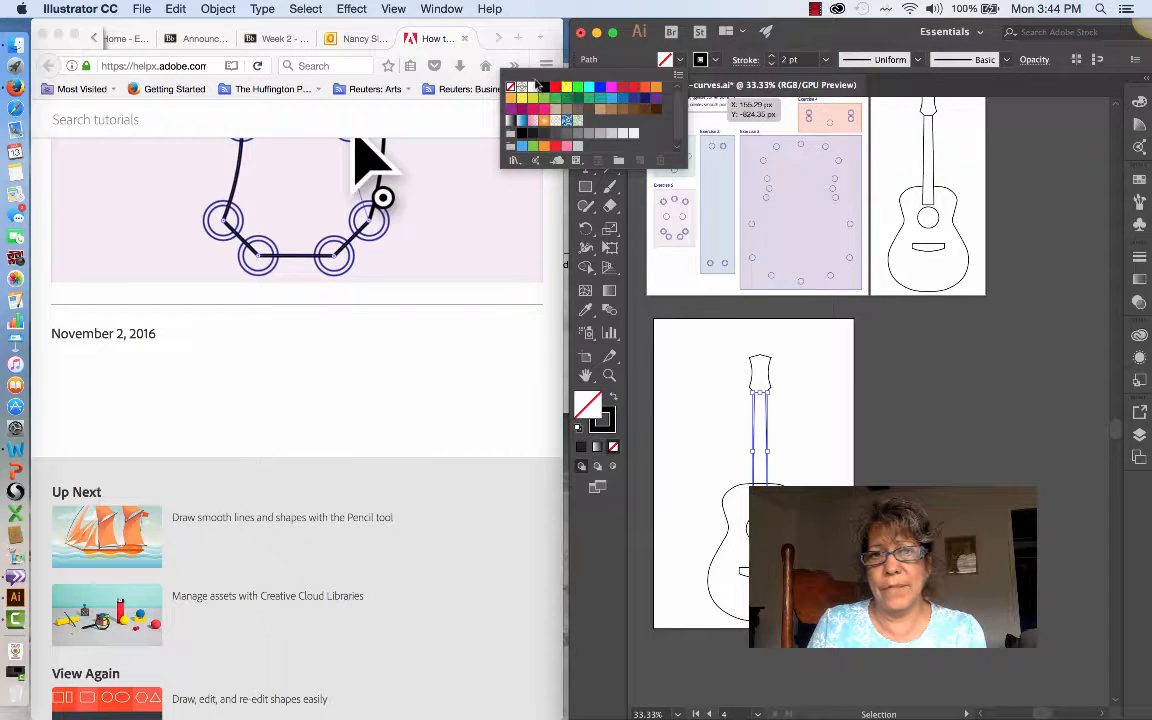
{"action": "left_click", "coordinate": [935, 411]}
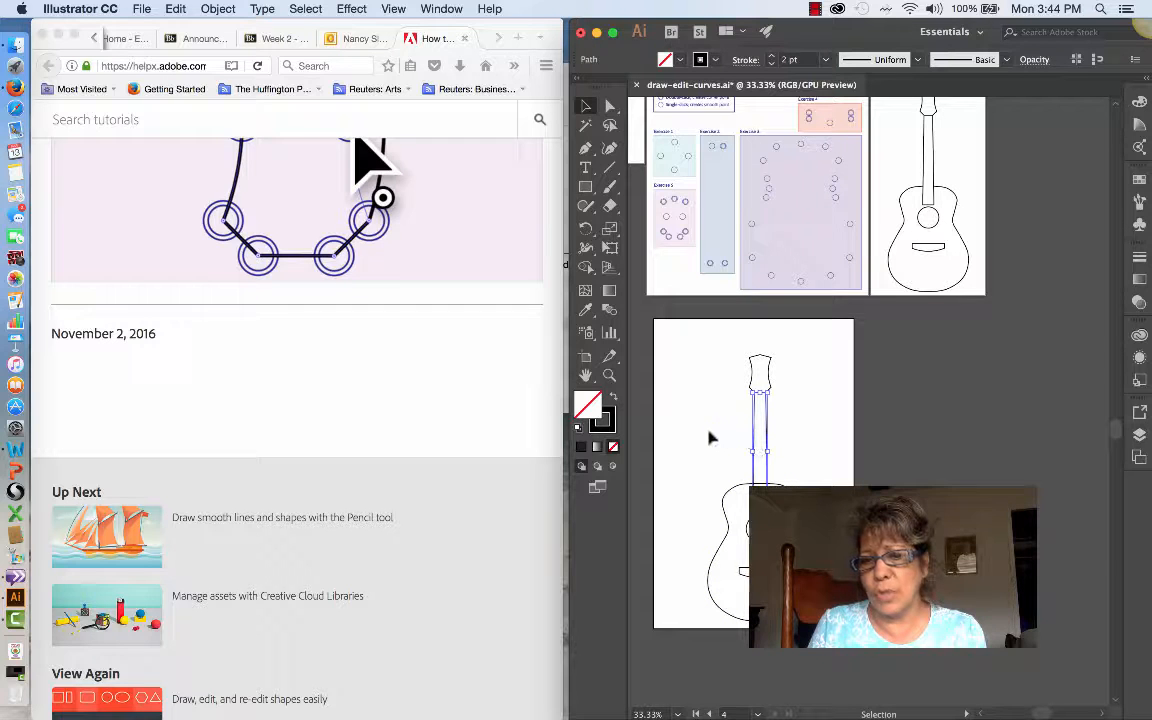
{"action": "left_click", "coordinate": [682, 62]}
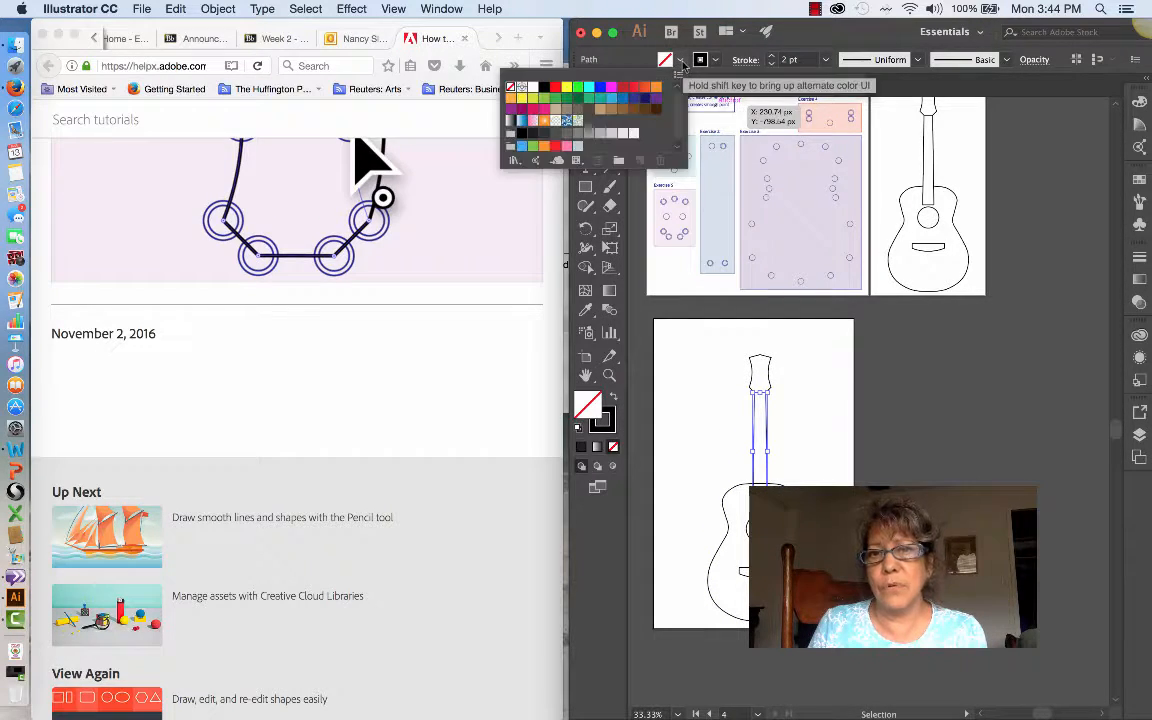
{"action": "left_click", "coordinate": [534, 89]}
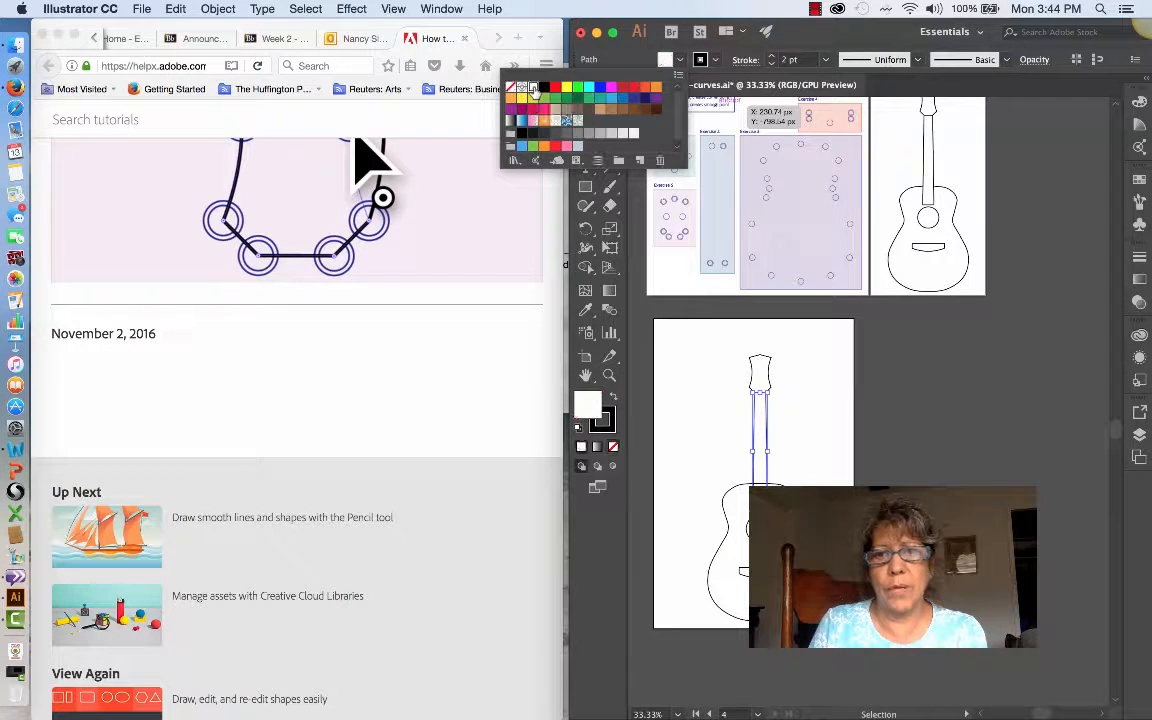
{"action": "left_click", "coordinate": [815, 468]}
{"action": "left_click", "coordinate": [800, 454]}
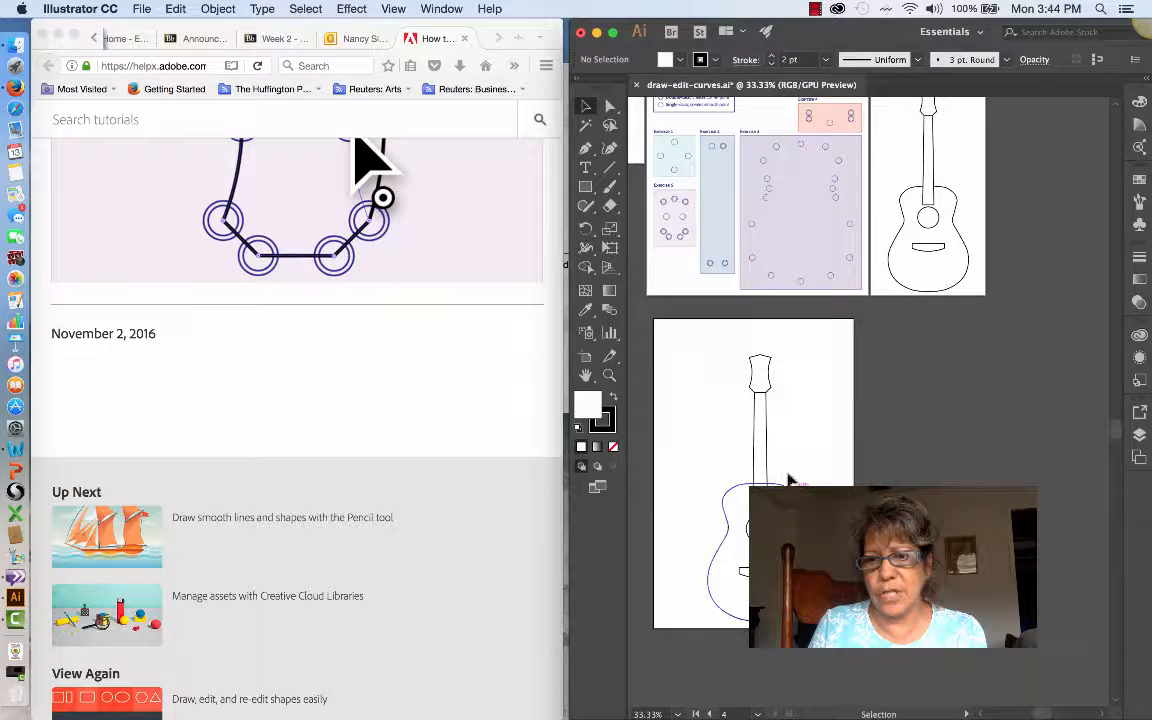
Bring the guitar neck to the front of the other guitar parts
{"action": "left_click", "coordinate": [768, 451]}
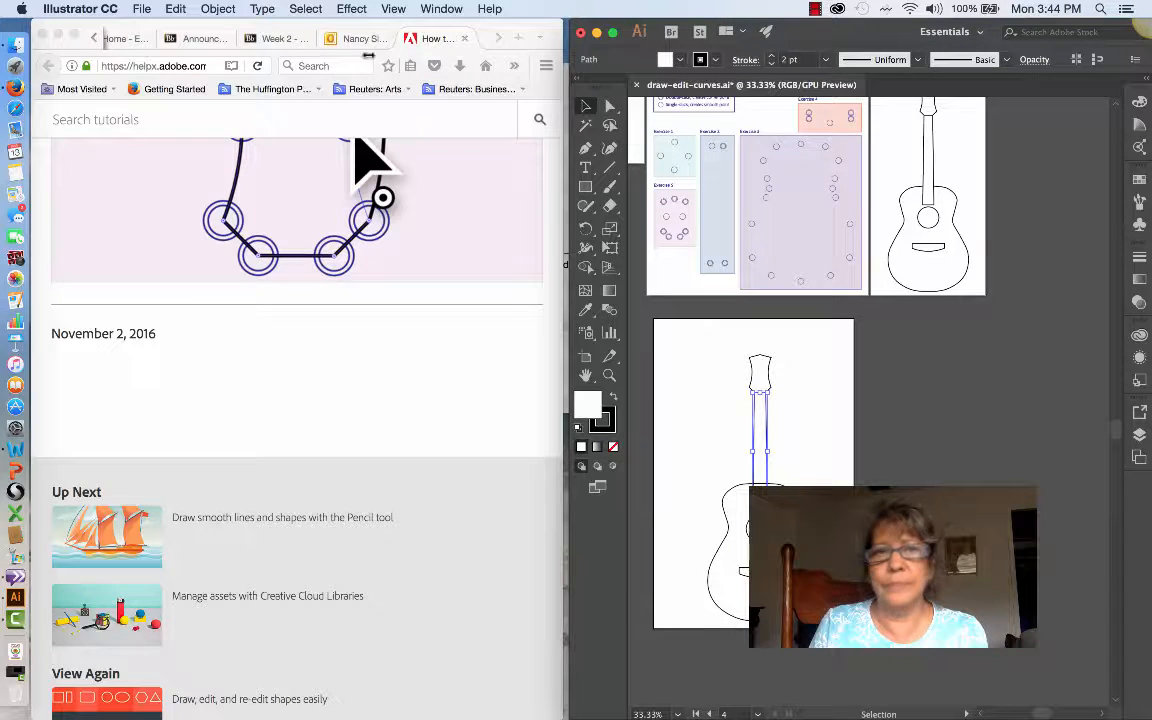
{"action": "left_click", "coordinate": [219, 9]}
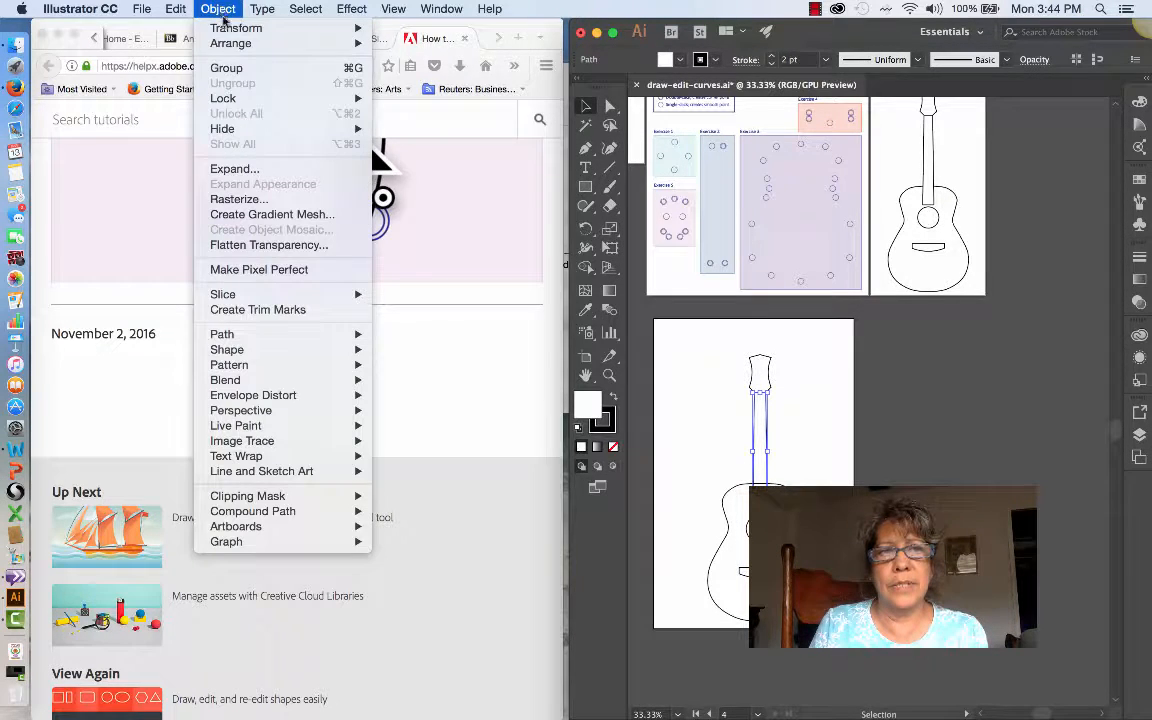
{"action": "mouse_move", "coordinate": [290, 44]}
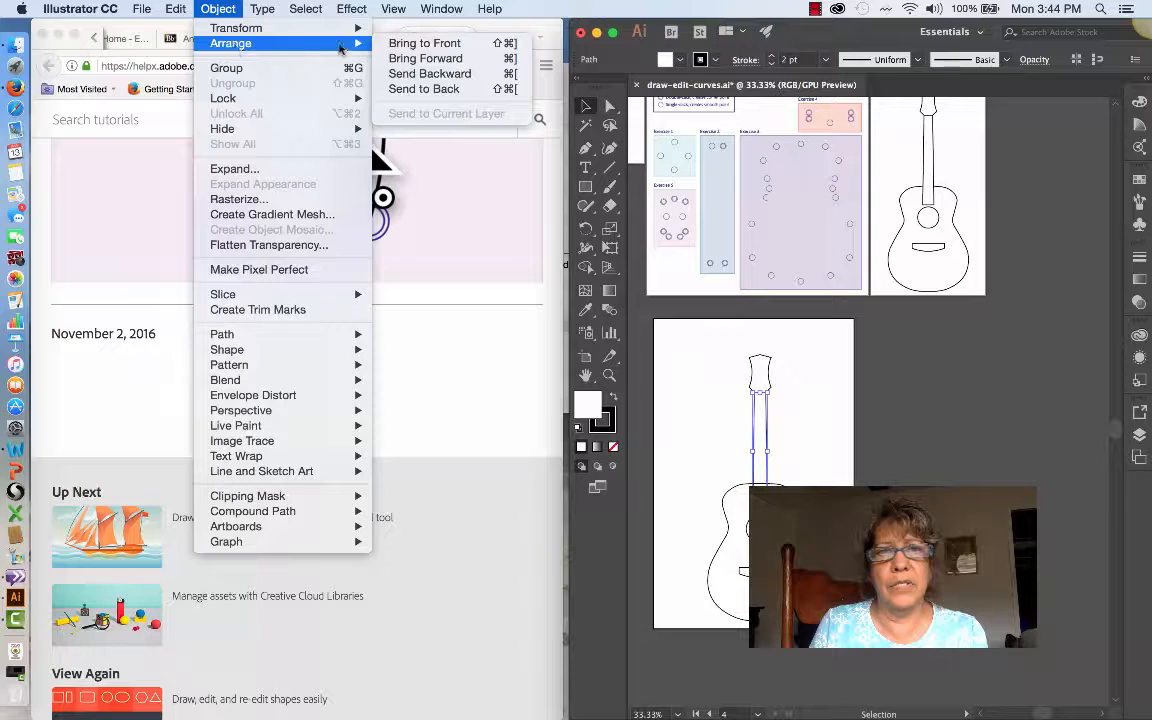
{"action": "left_click", "coordinate": [433, 45]}
{"action": "left_click", "coordinate": [911, 421]}
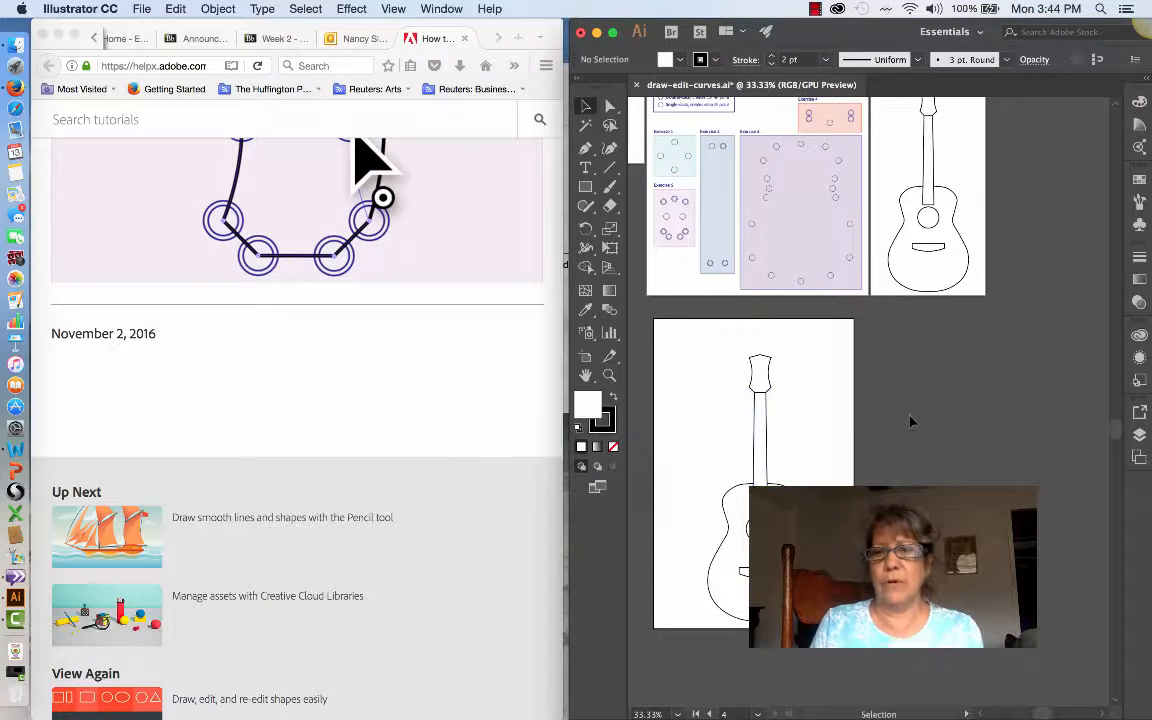